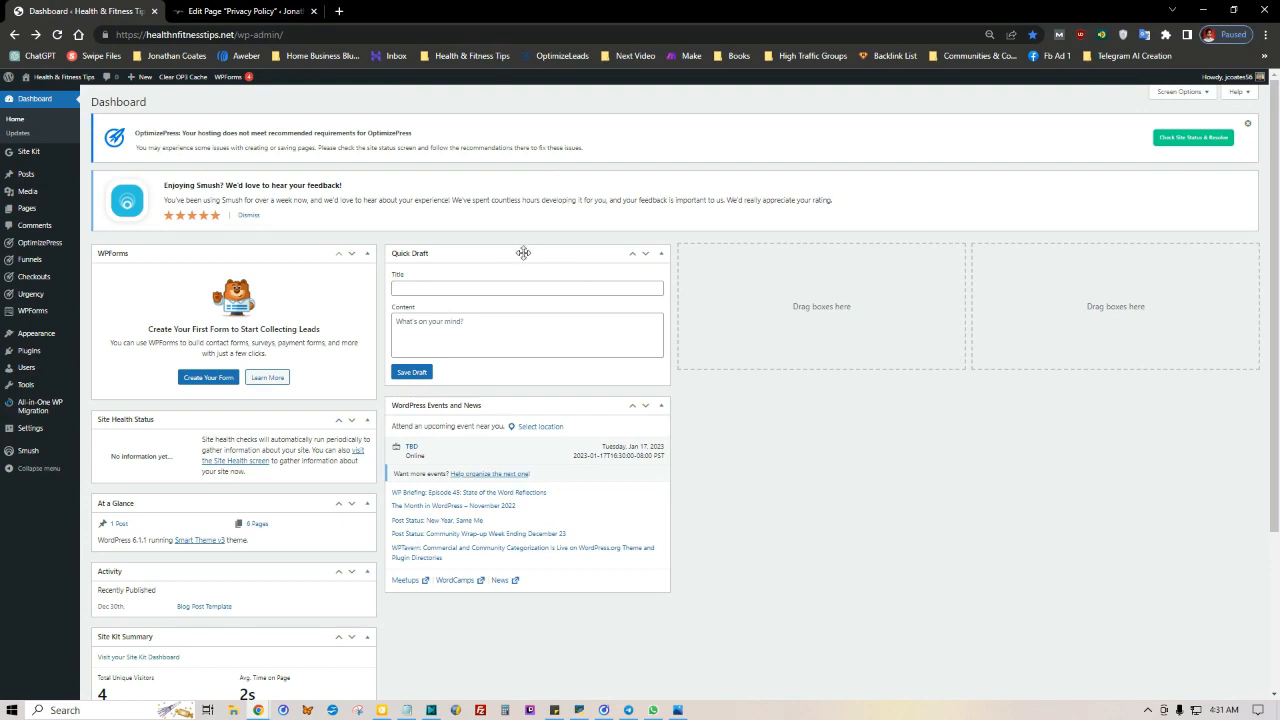
Open the Privacy Policy page for editing from the list of all pages
mouse_move(42, 218)
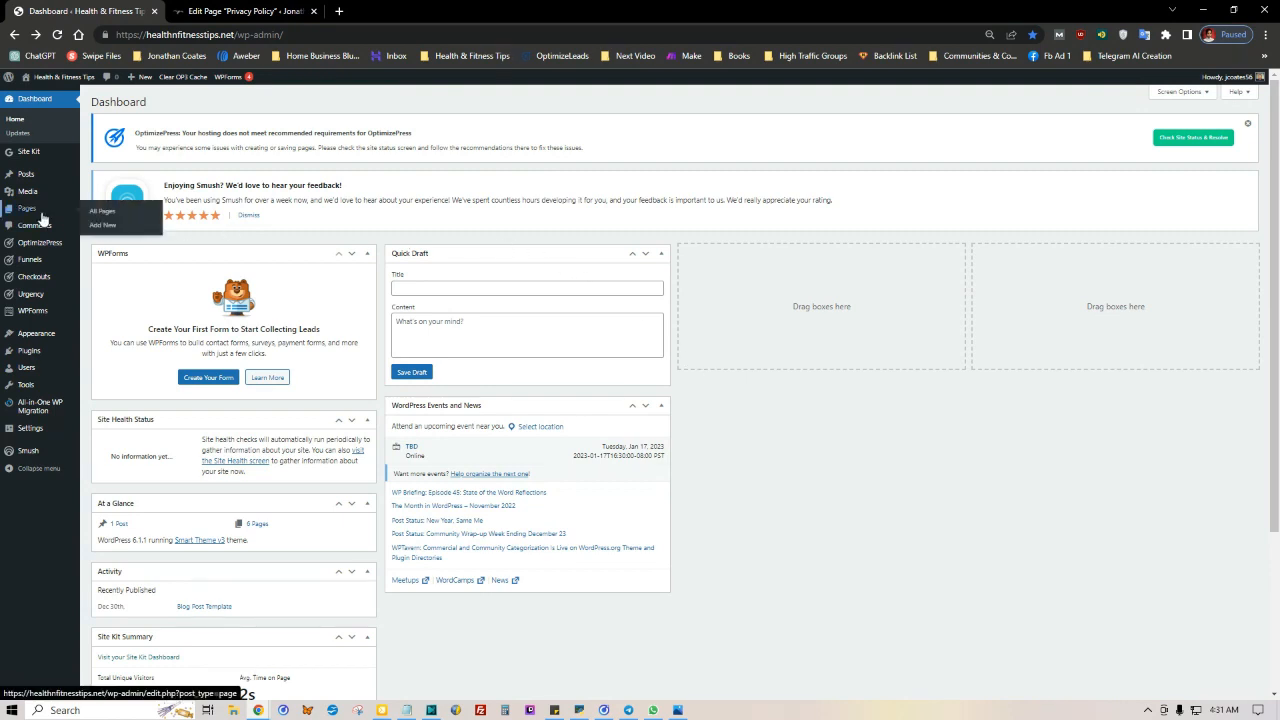
left_click(103, 213)
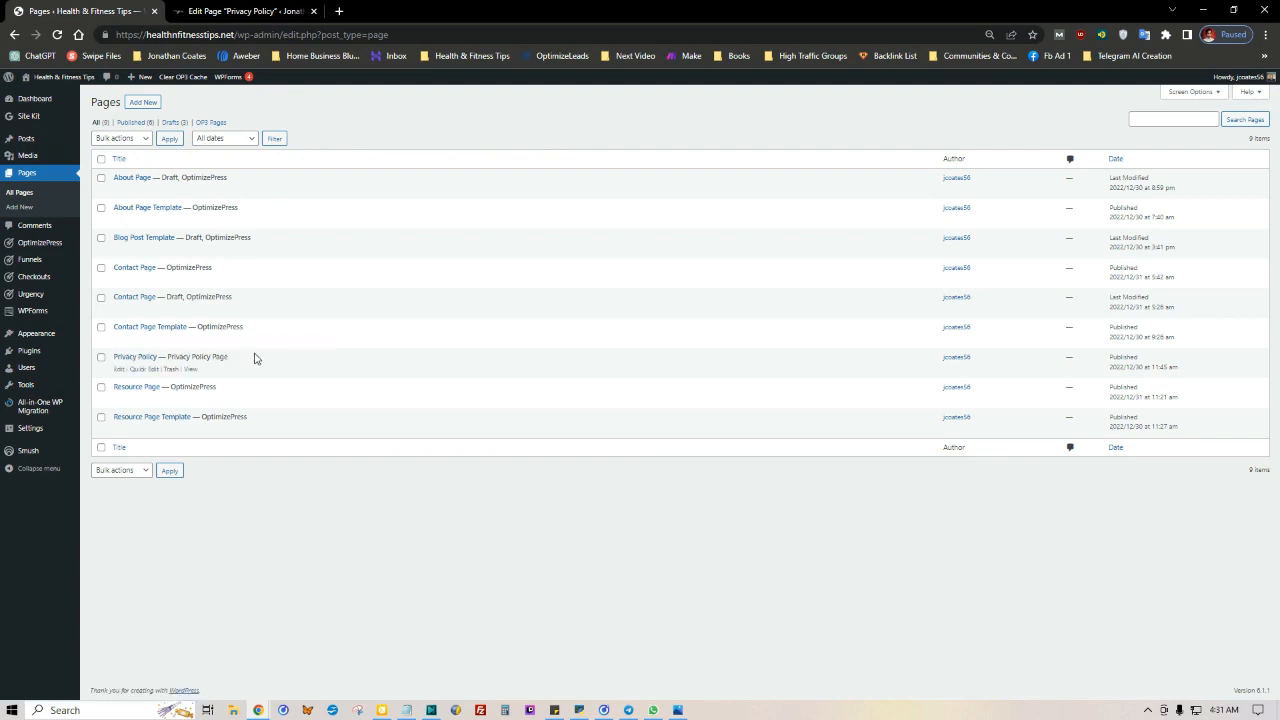
left_click(118, 370)
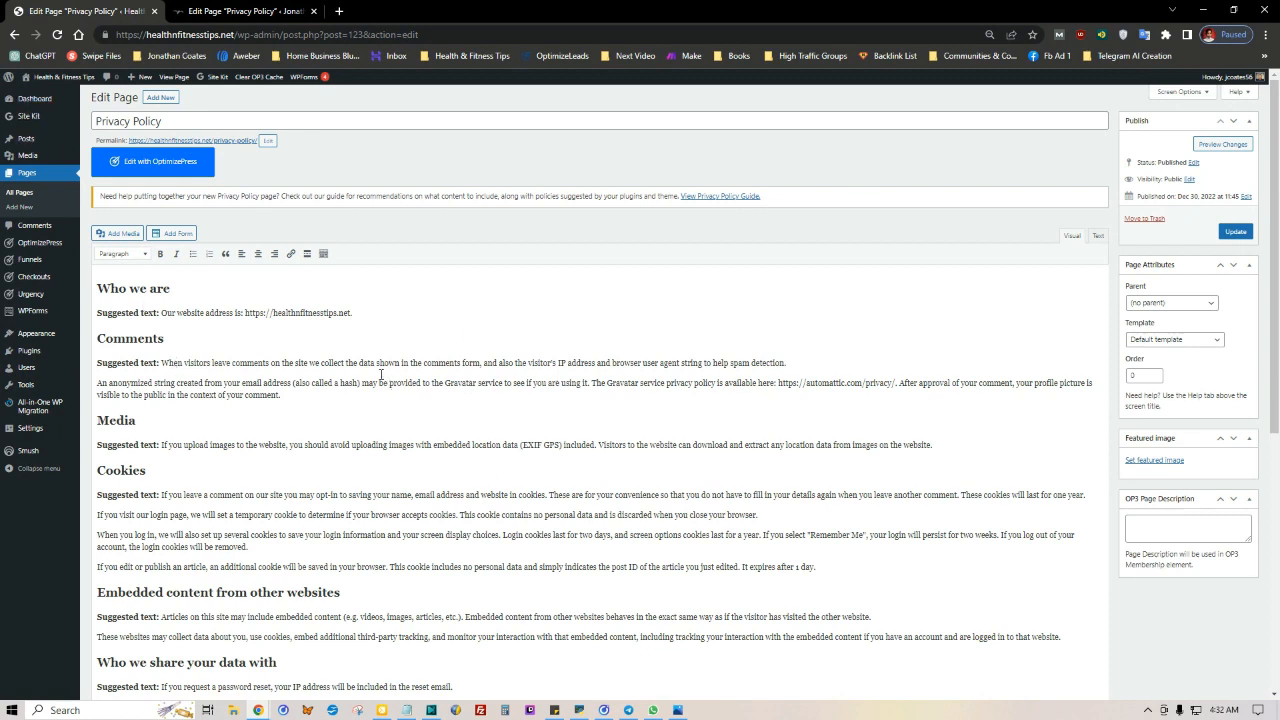
Open the site's Privacy settings in a new browser tab and review the choices for the Privacy Policy page
mouse_move(38, 432)
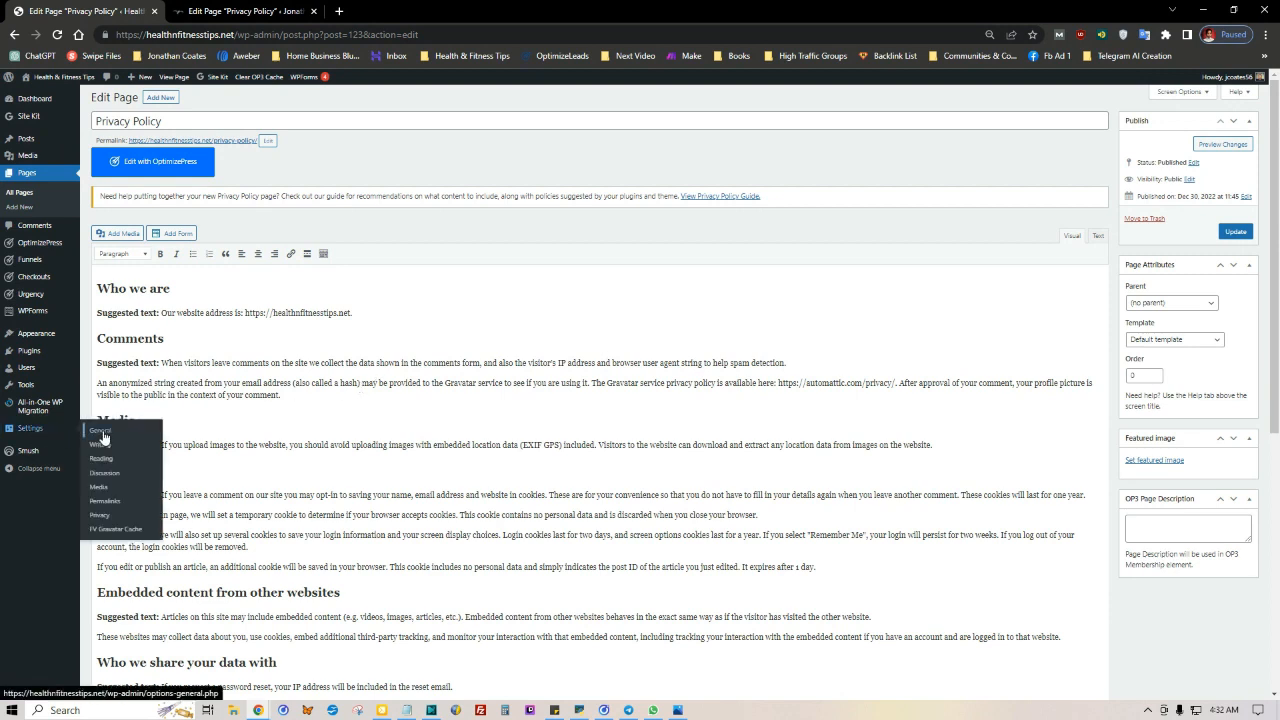
right_click(103, 519)
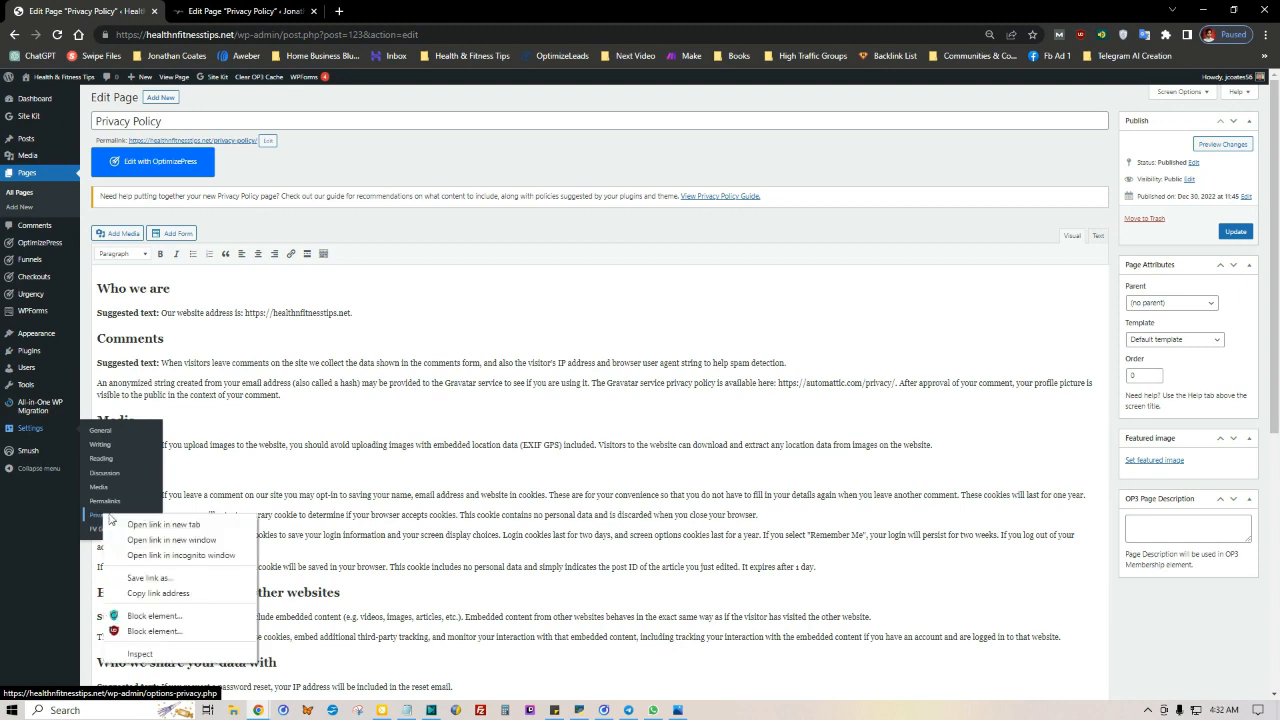
left_click(132, 524)
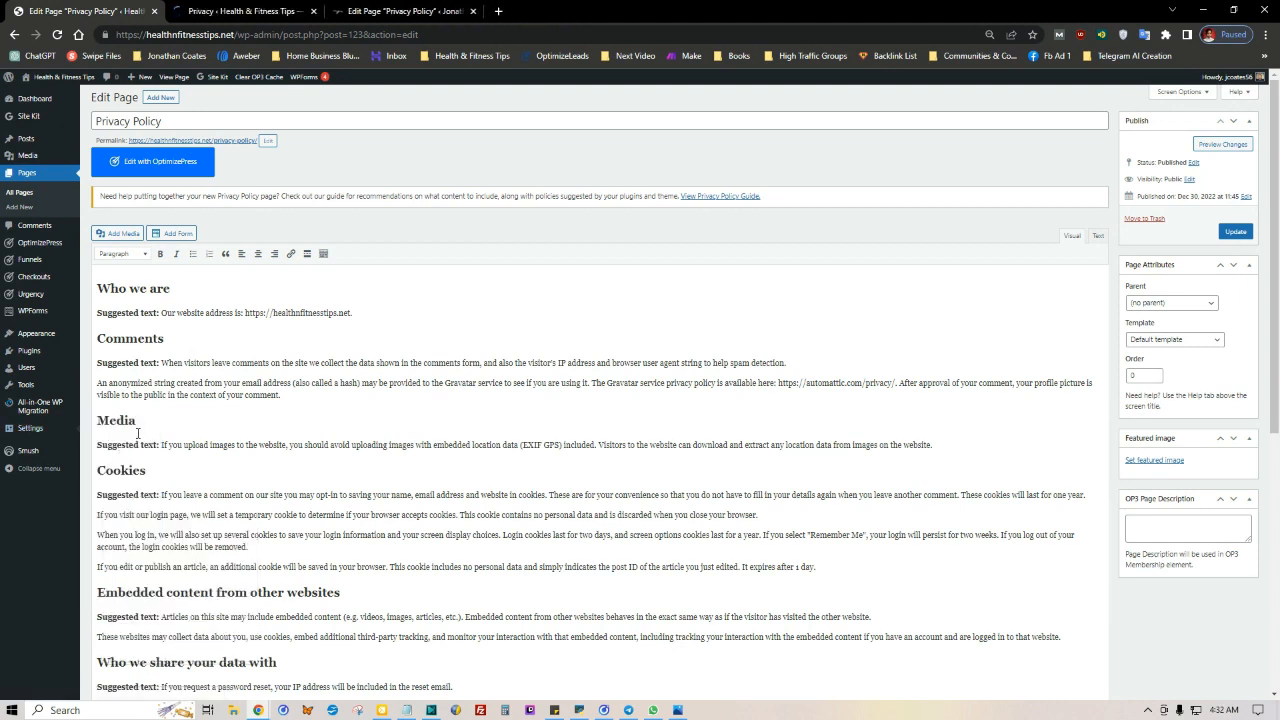
left_click(245, 11)
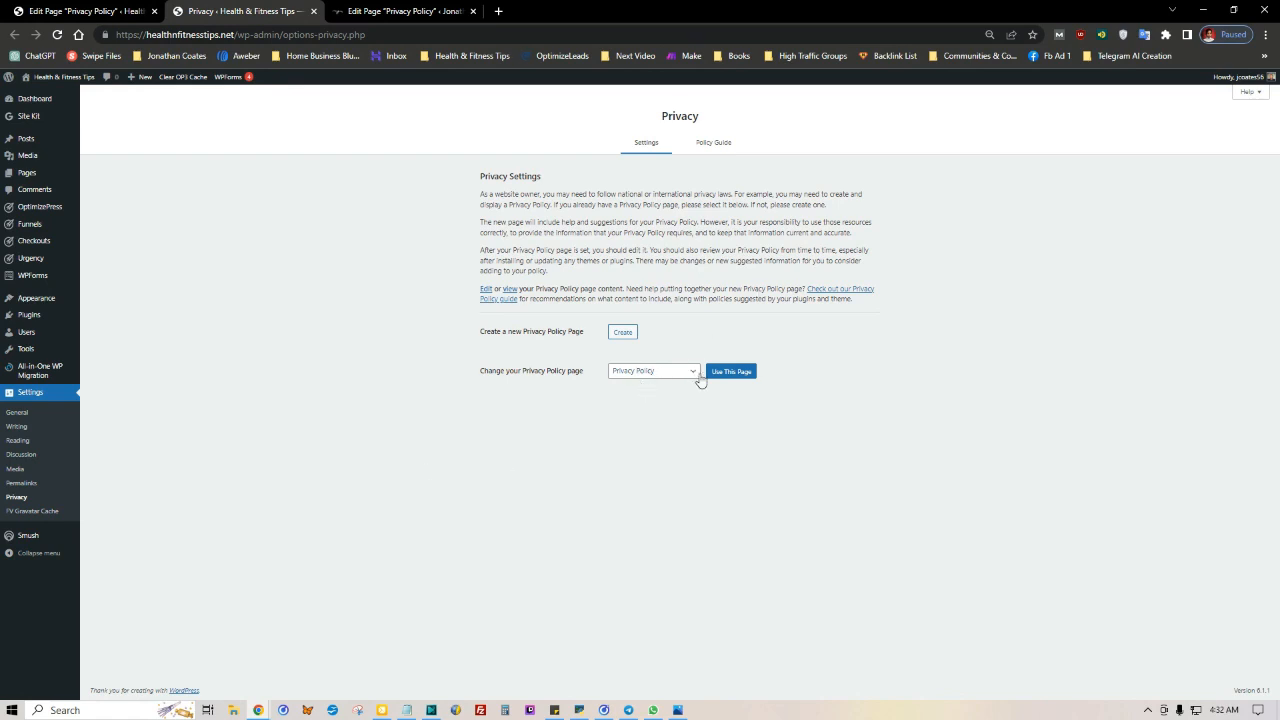
left_click(695, 373)
left_click(677, 386)
Examine the finished Privacy Policy text on the other site, and return to the Privacy settings
left_click(87, 12)
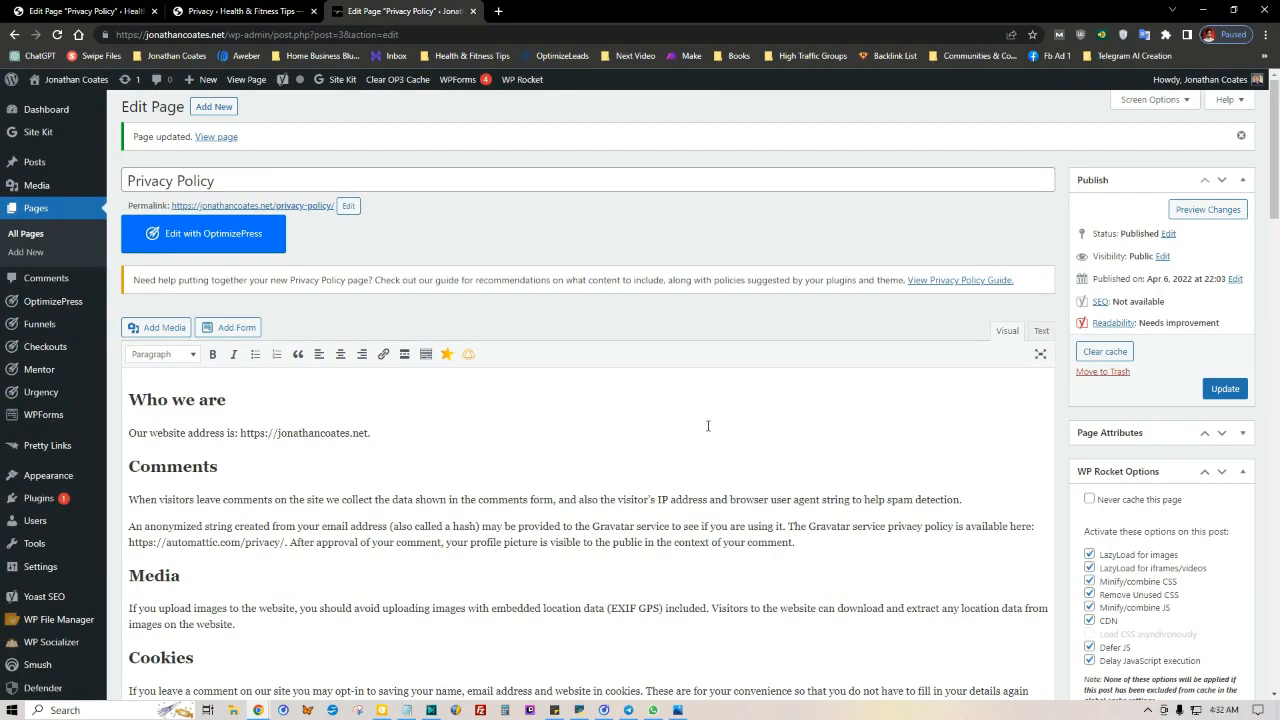
scroll(392, 472, "down", 3)
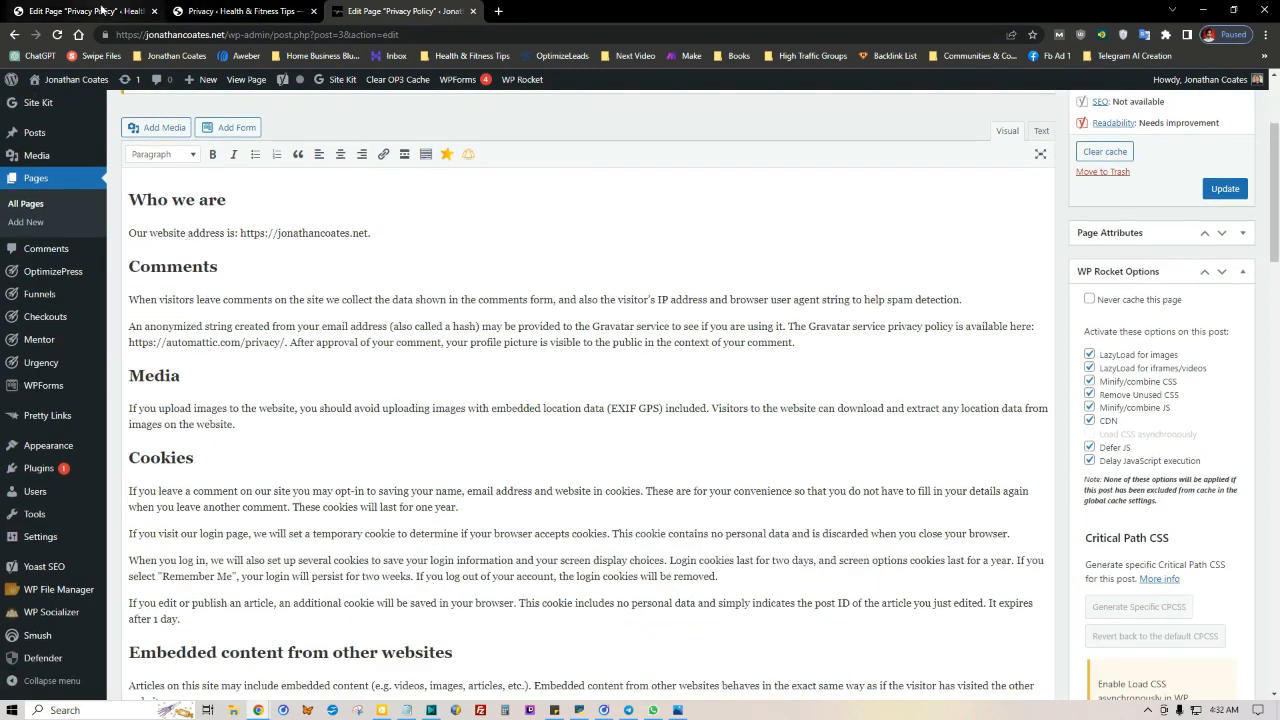
left_click(245, 11)
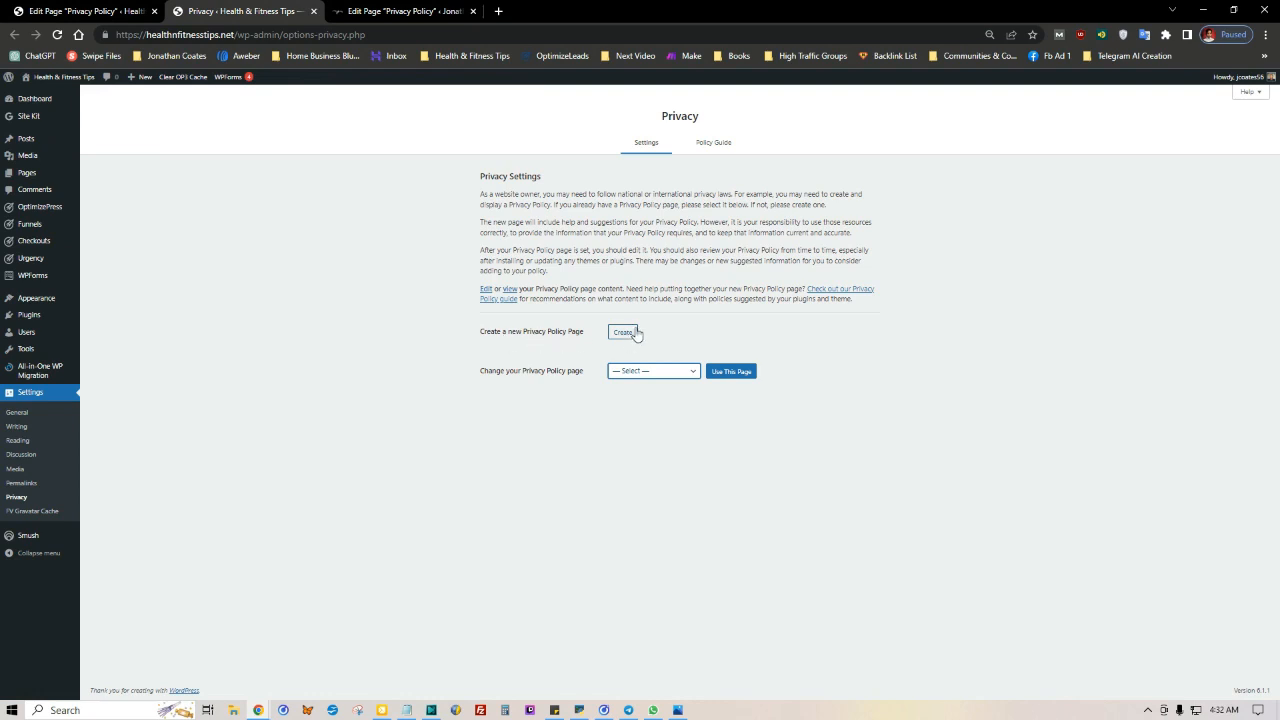
Delete the "Suggested text:" label from the "Who we are" section of the Health & Fitness Tips Privacy Policy page
left_click(100, 8)
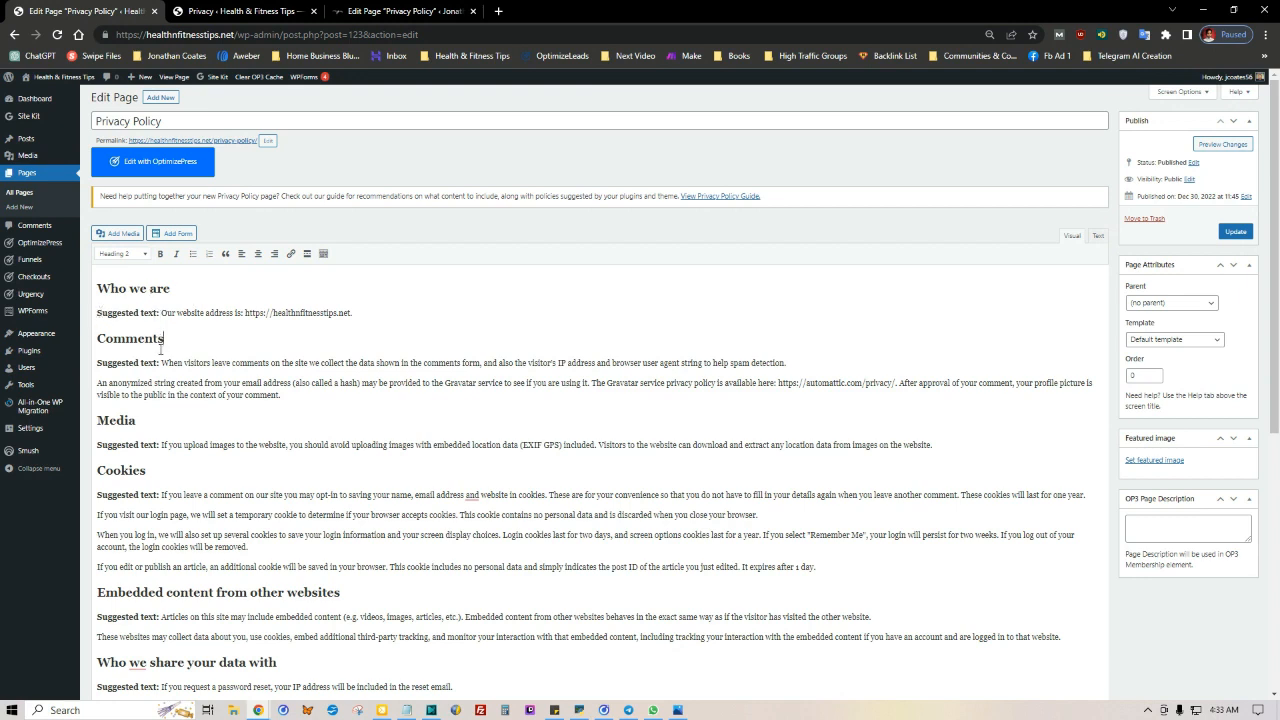
left_click_drag(162, 364, 97, 365)
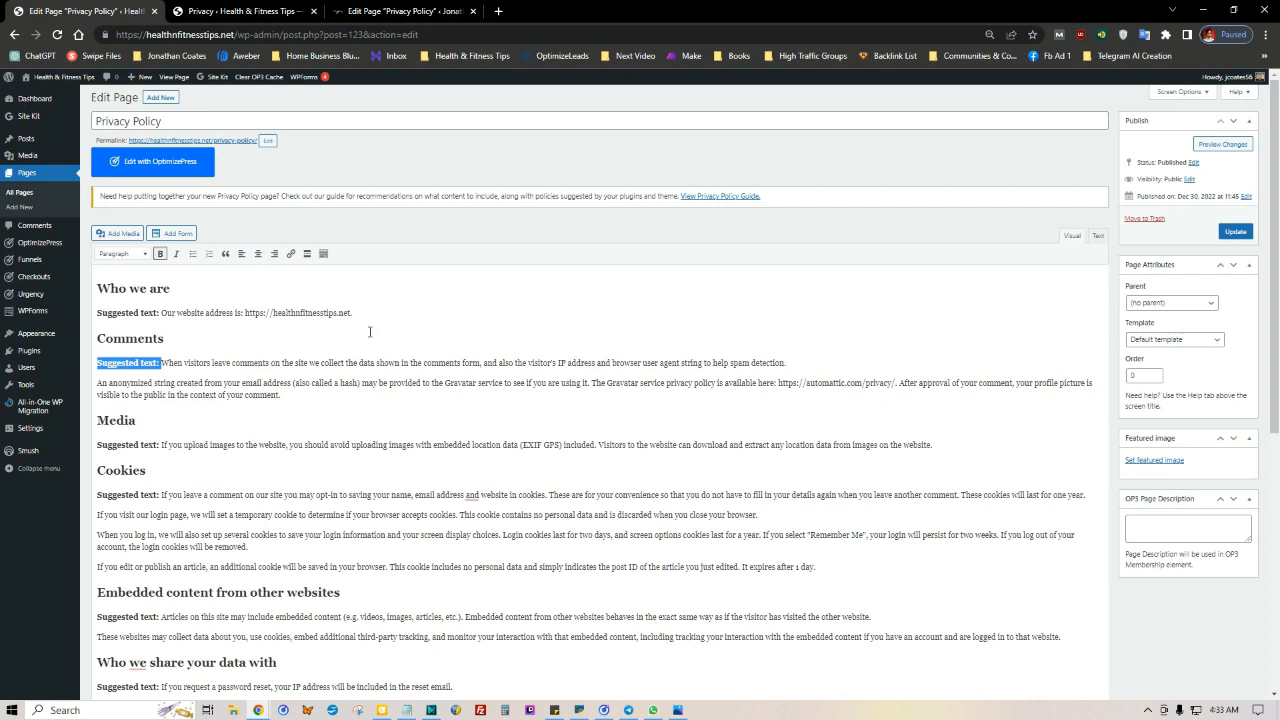
left_click(161, 314)
left_click_drag(161, 314, 83, 321)
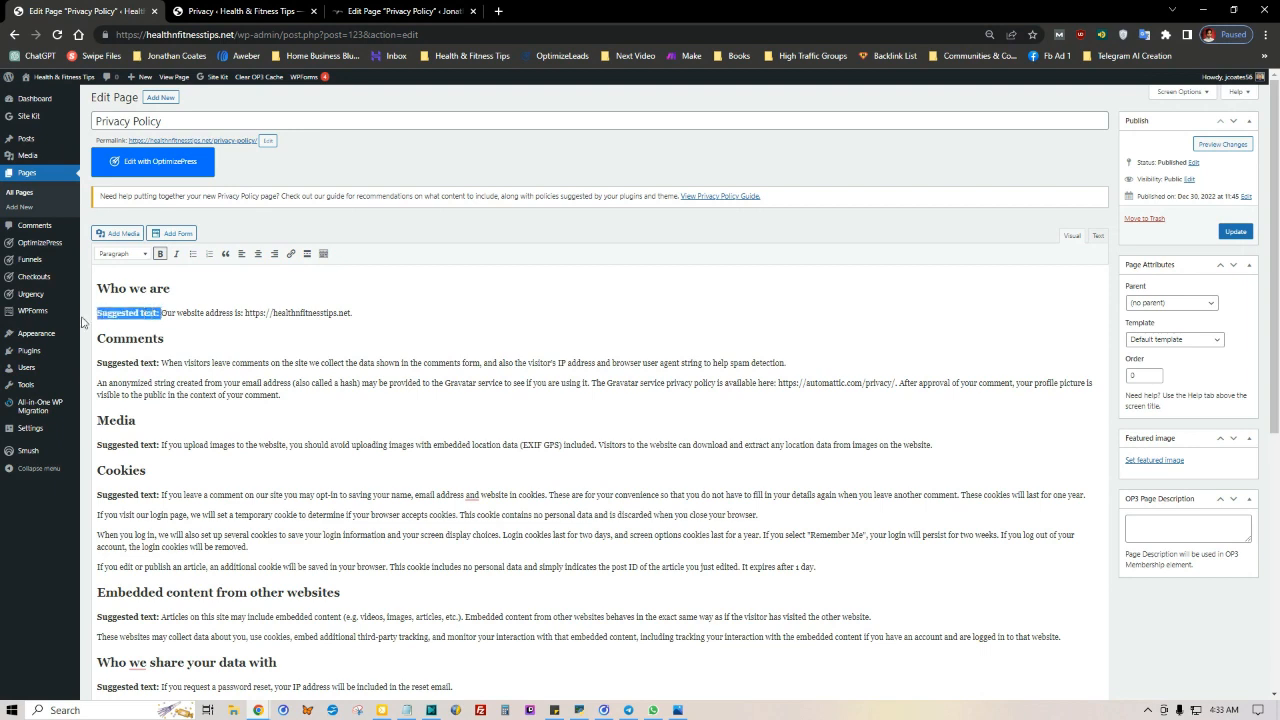
key("BackSpace")
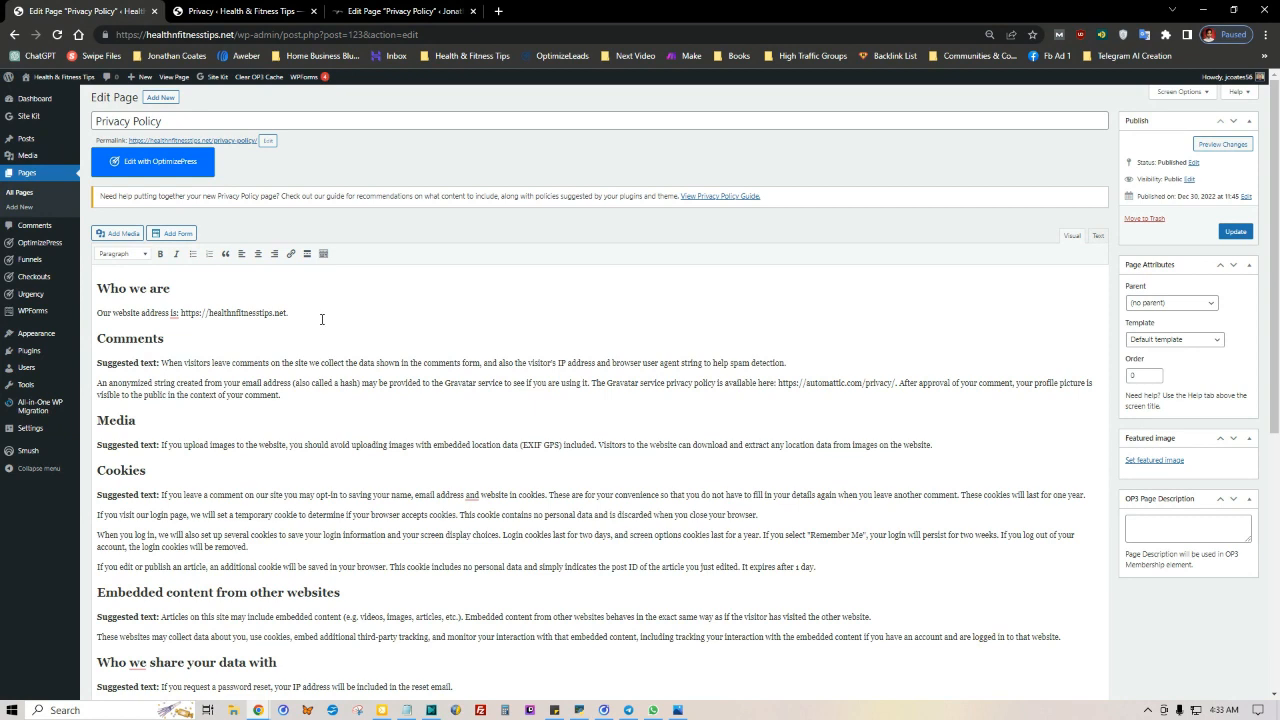
Open the bookmarked About Page Template in a new browser tab, copy its web address and return to the Privacy Policy editor
left_click_drag(292, 313, 183, 315)
left_click(318, 310)
left_click(455, 56)
right_click(465, 121)
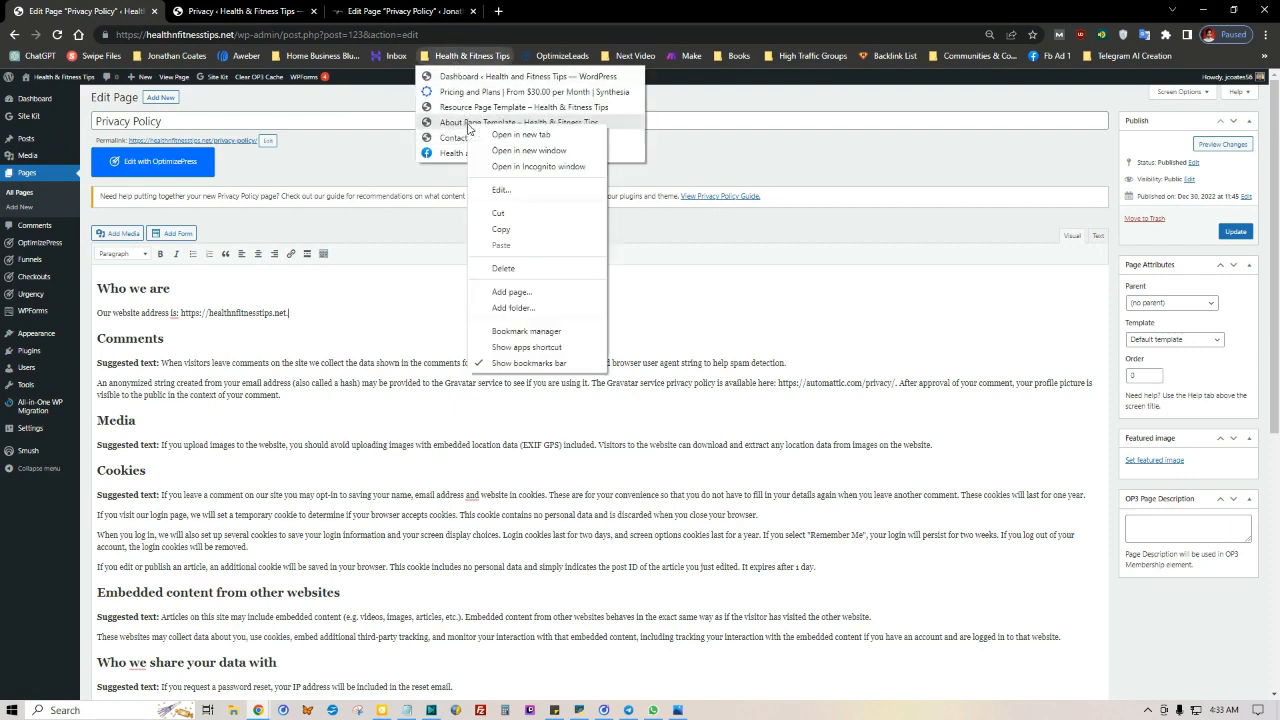
left_click(496, 133)
left_click(533, 8)
left_click(408, 34)
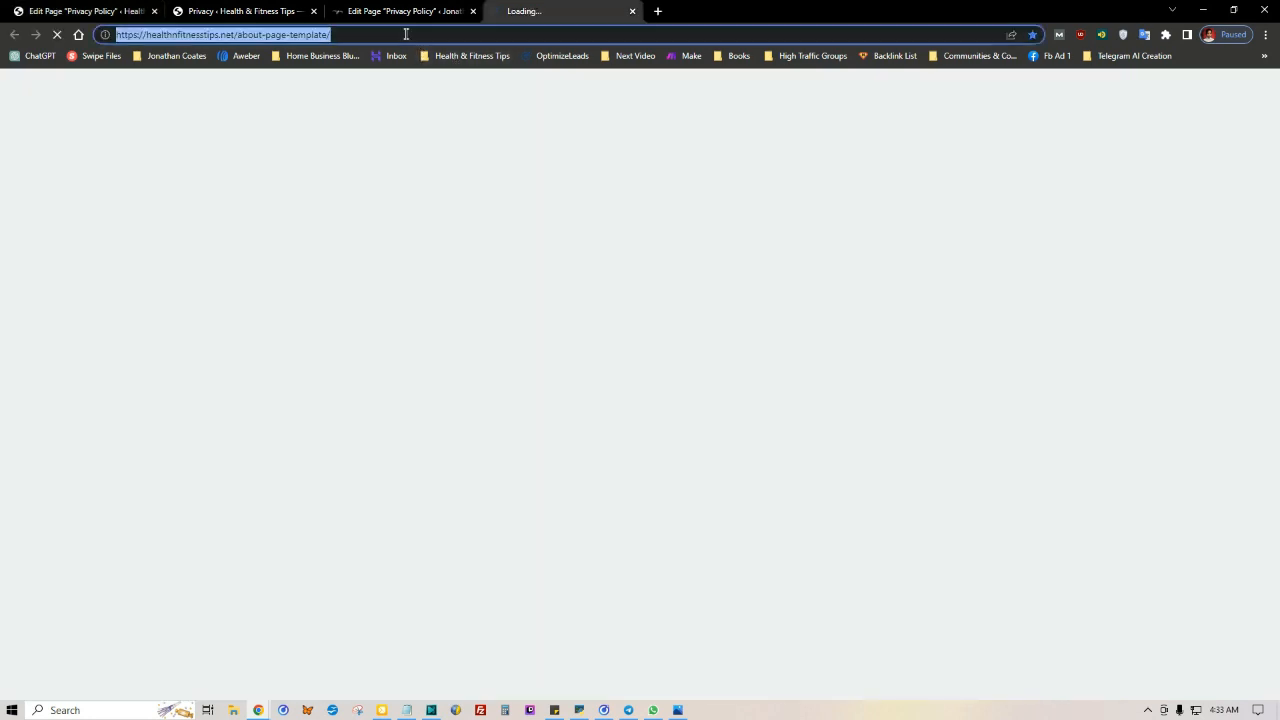
right_click(408, 34)
left_click(440, 108)
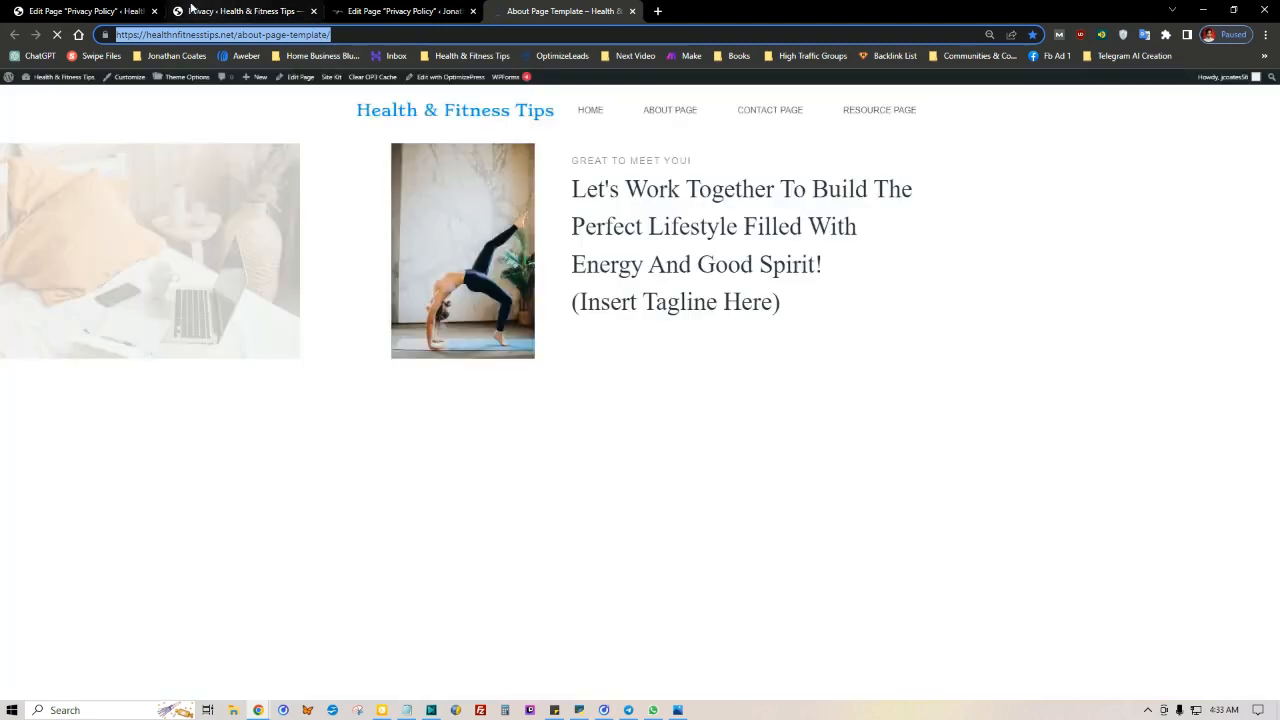
left_click(245, 18)
left_click(85, 11)
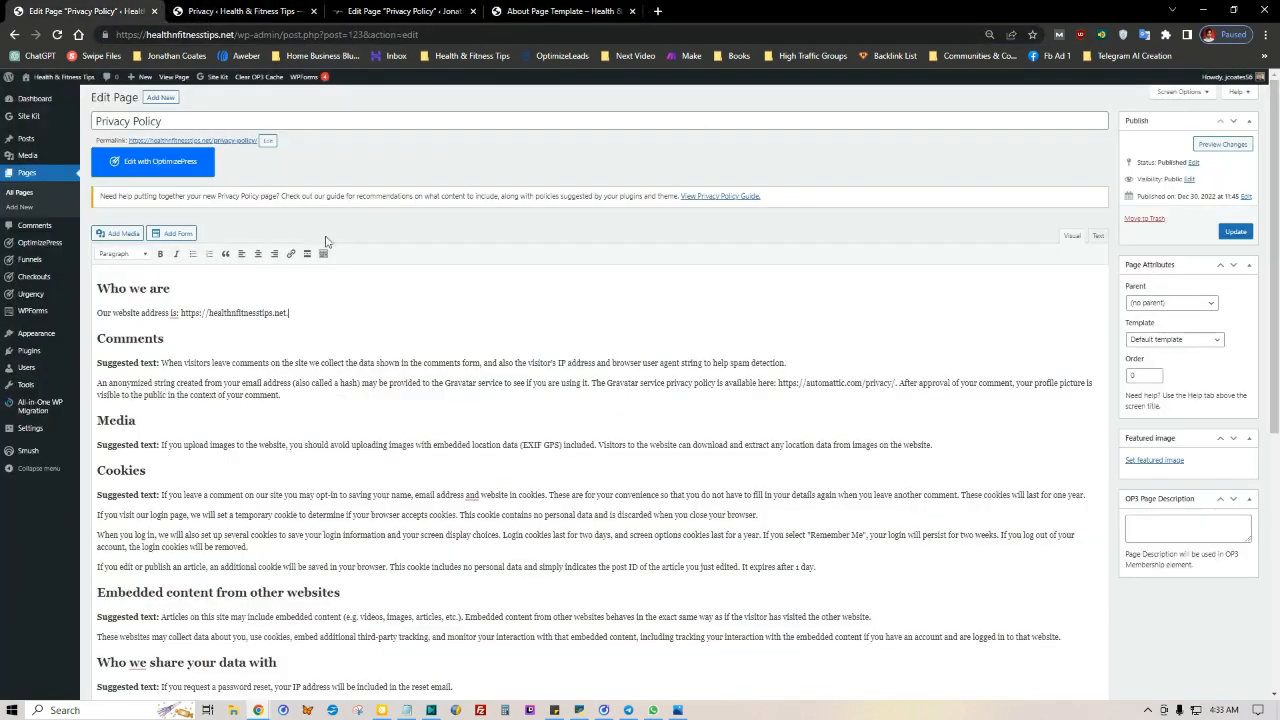
Try to paste the copied About Page Template address over the website address under "Who we are"
left_click_drag(289, 313, 181, 310)
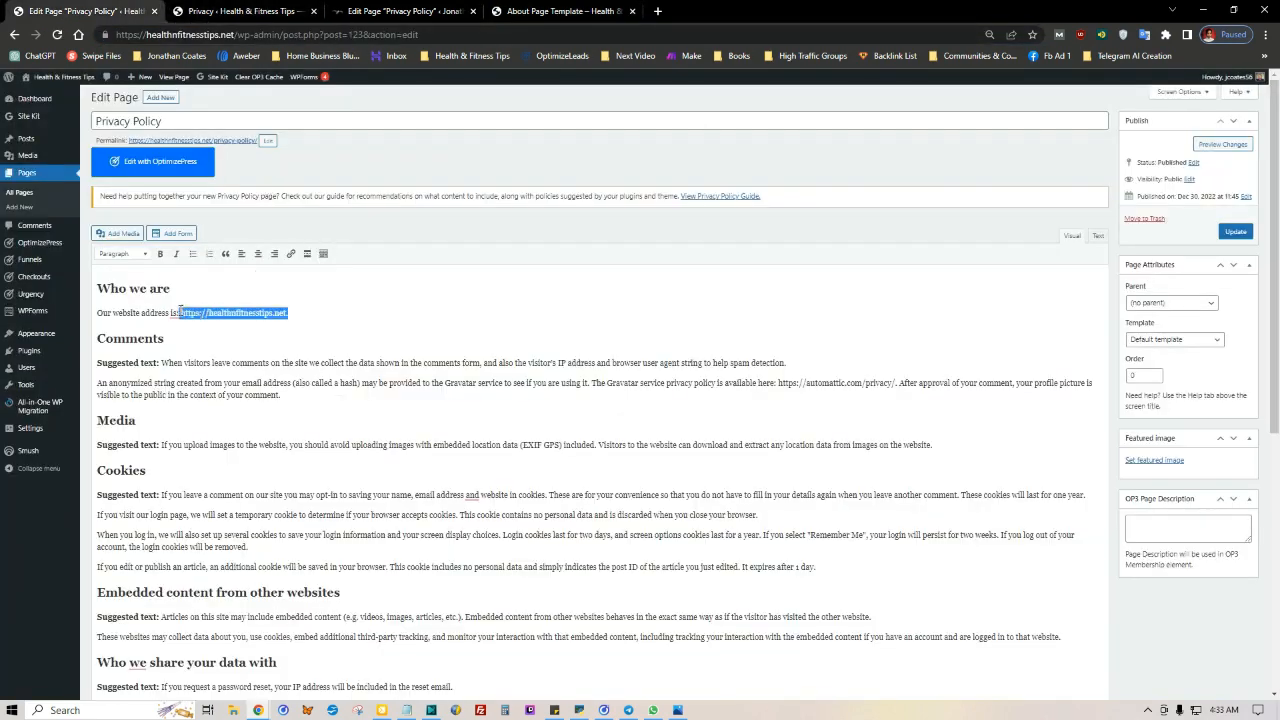
key("ctrl+v")
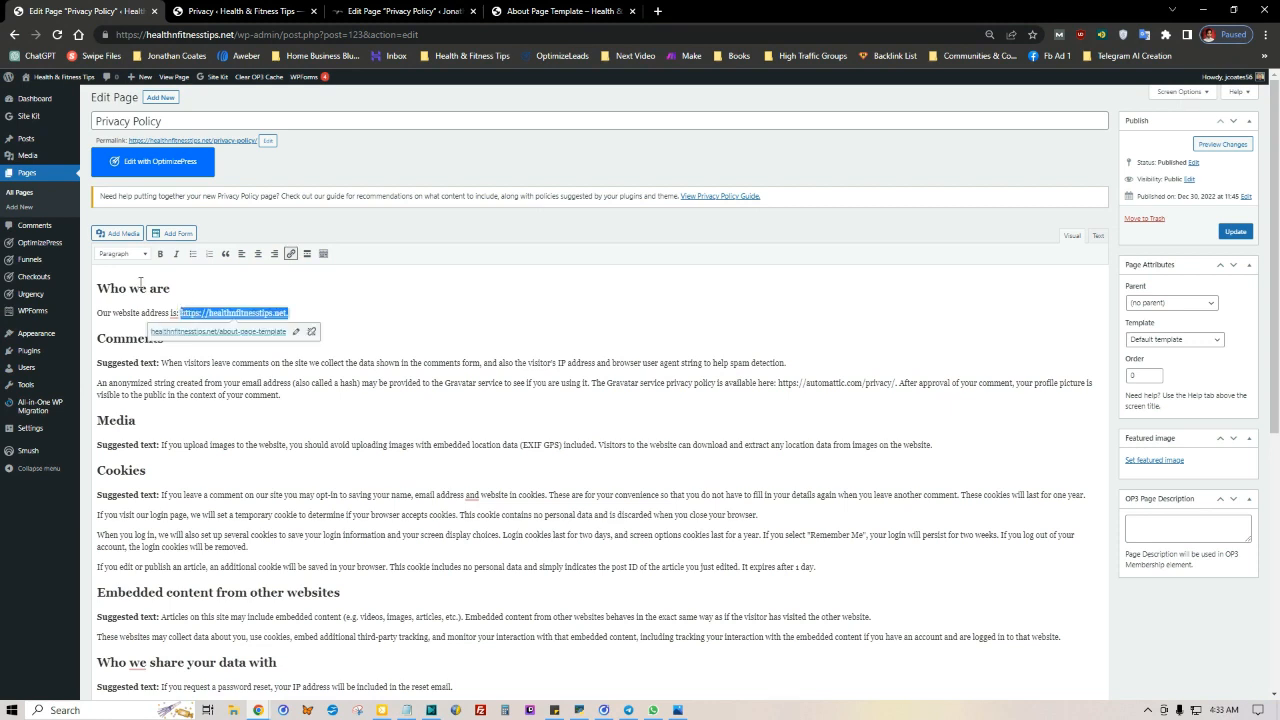
left_click(473, 377)
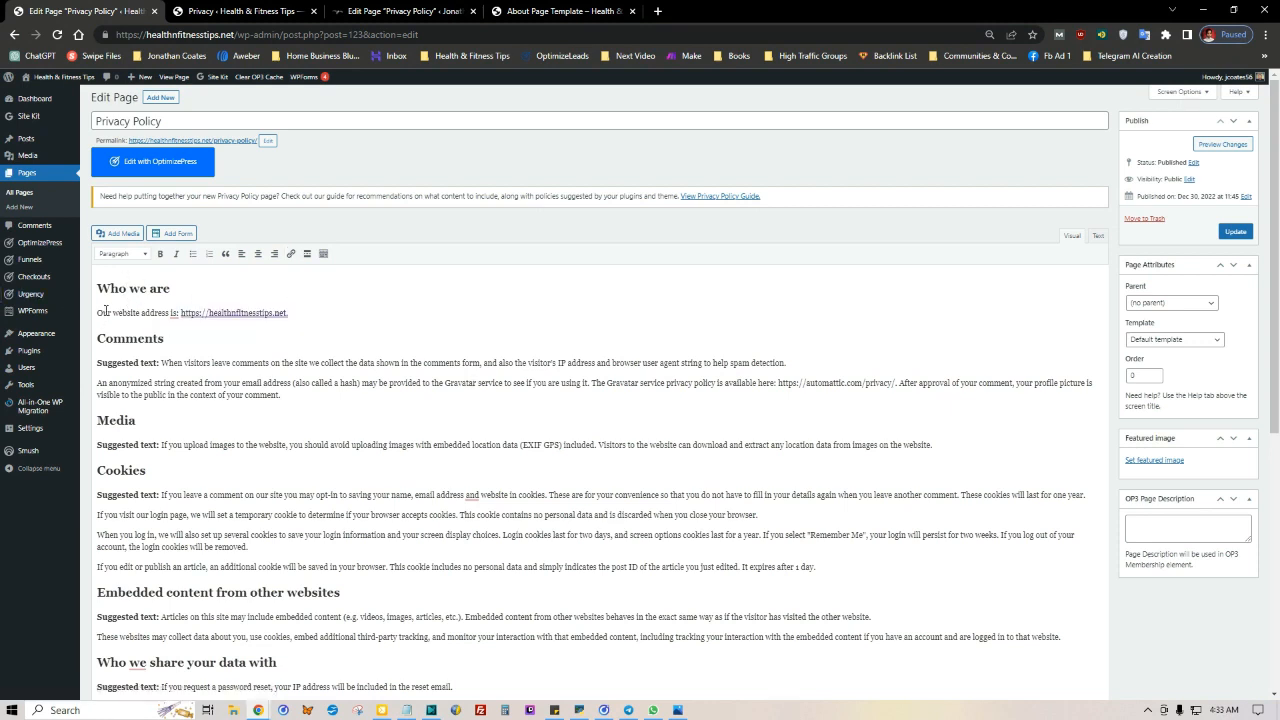
left_click(257, 314)
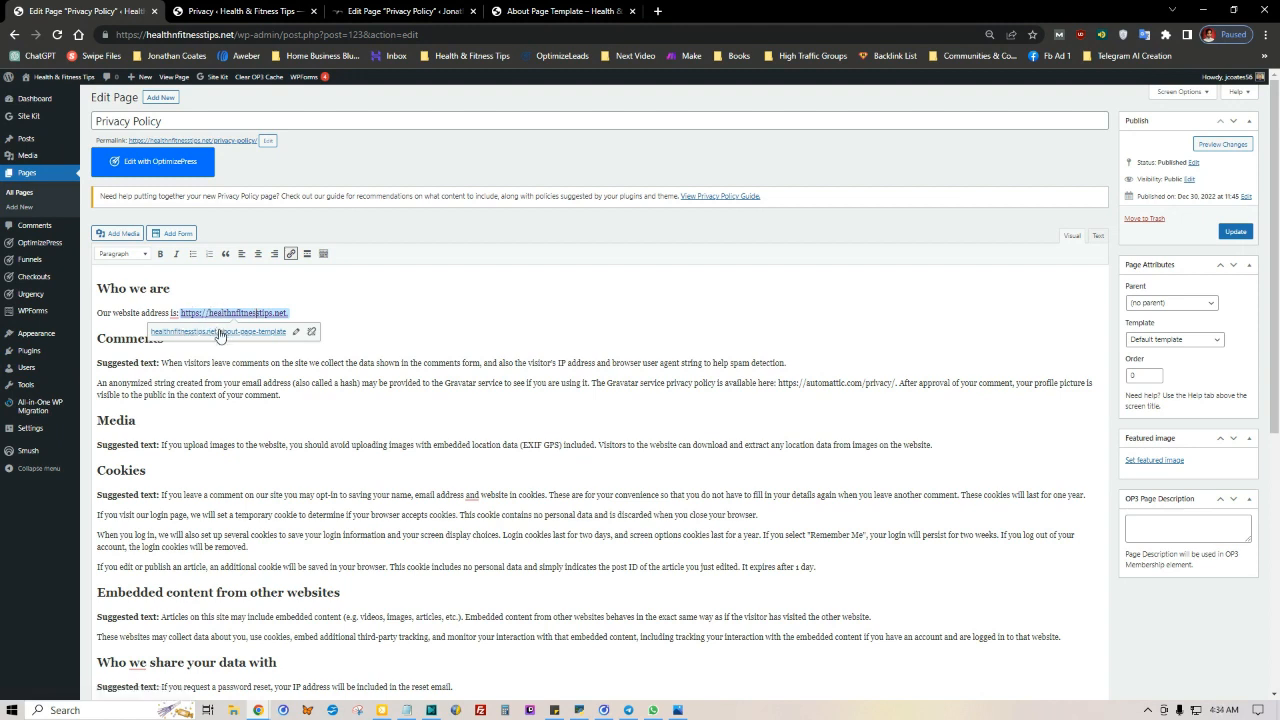
left_click(298, 334)
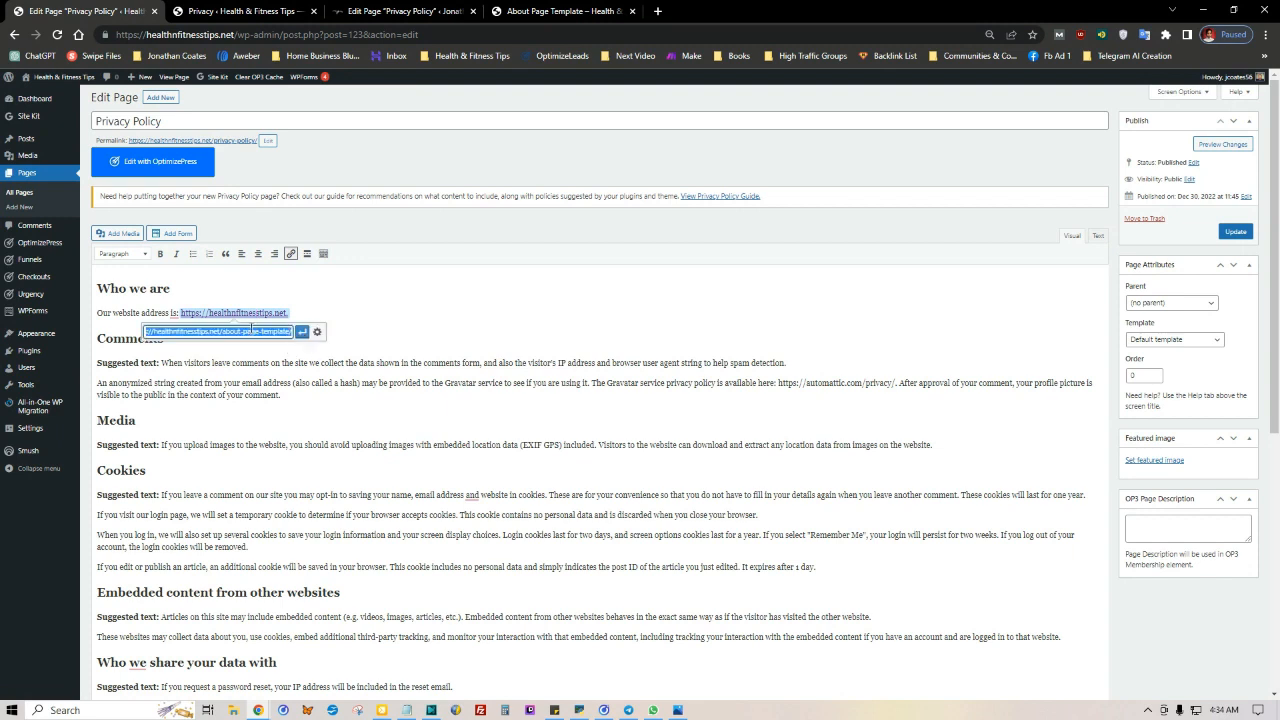
right_click(246, 333)
left_click(275, 381)
key("Escape")
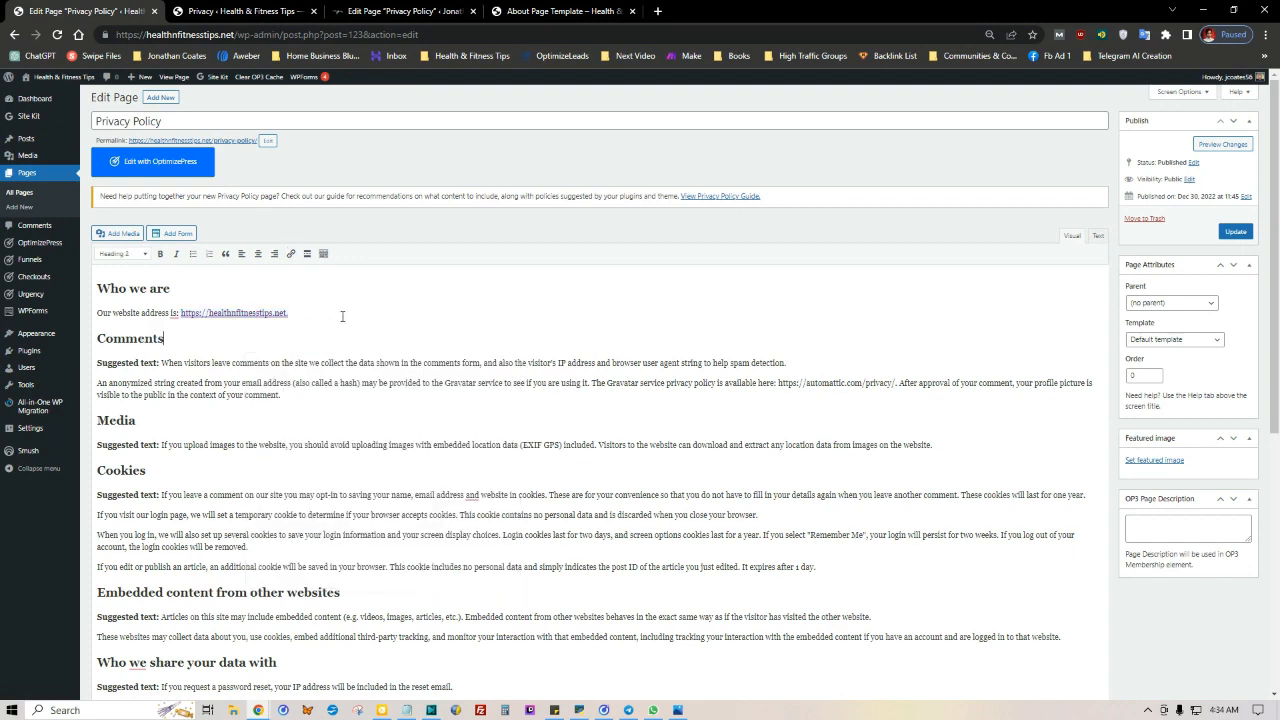
key("BackSpace")
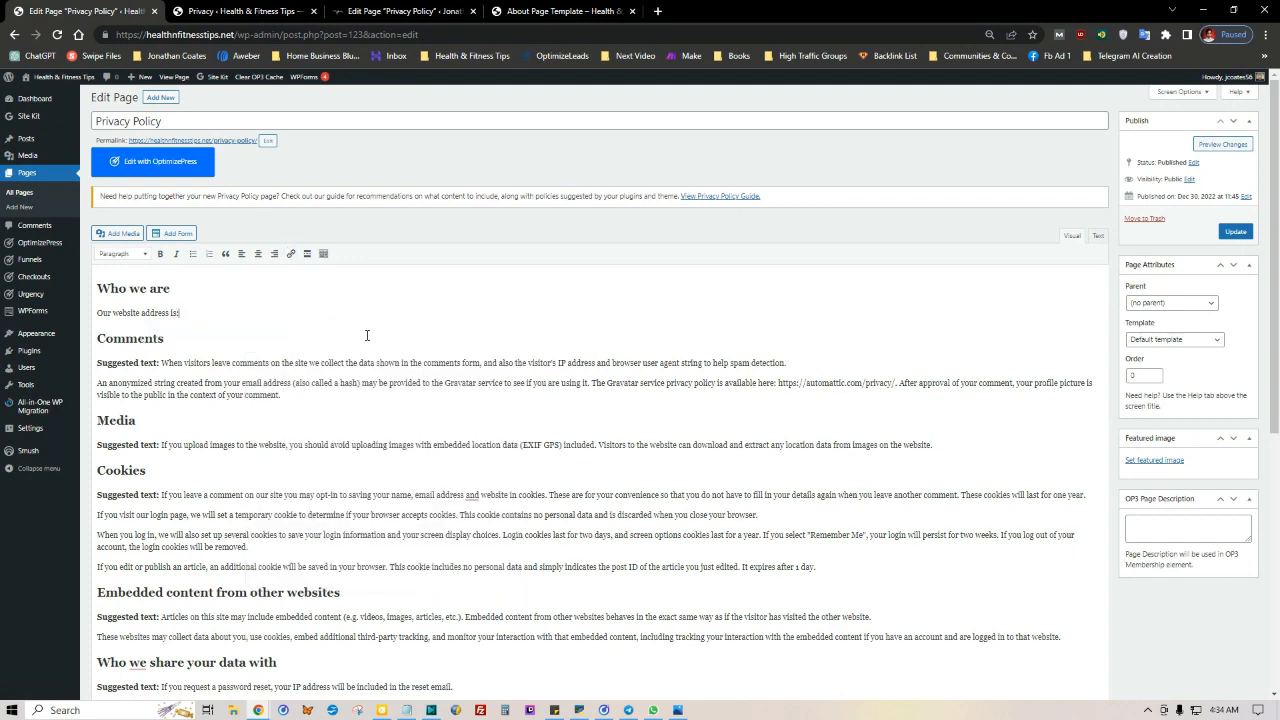
key("ctrl+v")
left_click_drag(184, 313, 365, 313)
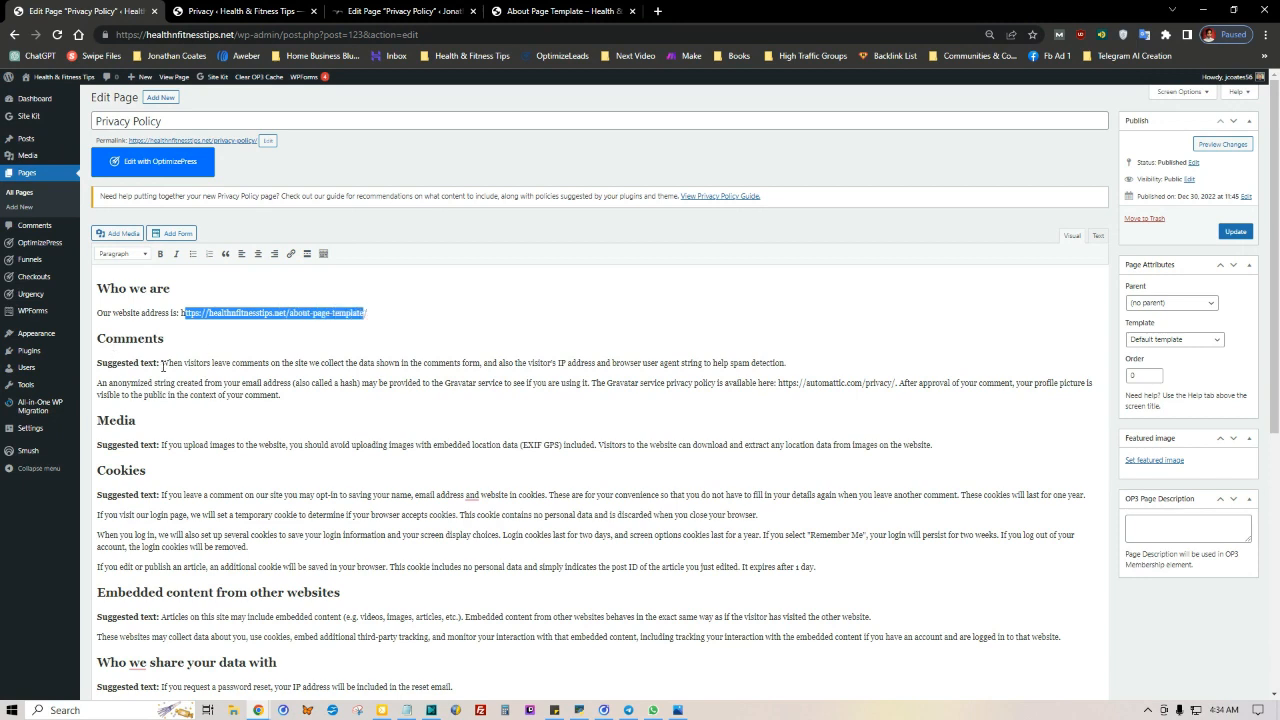
Delete the "Suggested text:" label from the Comments section and check the Gravatar privacy policy address there
left_click_drag(162, 362, 96, 362)
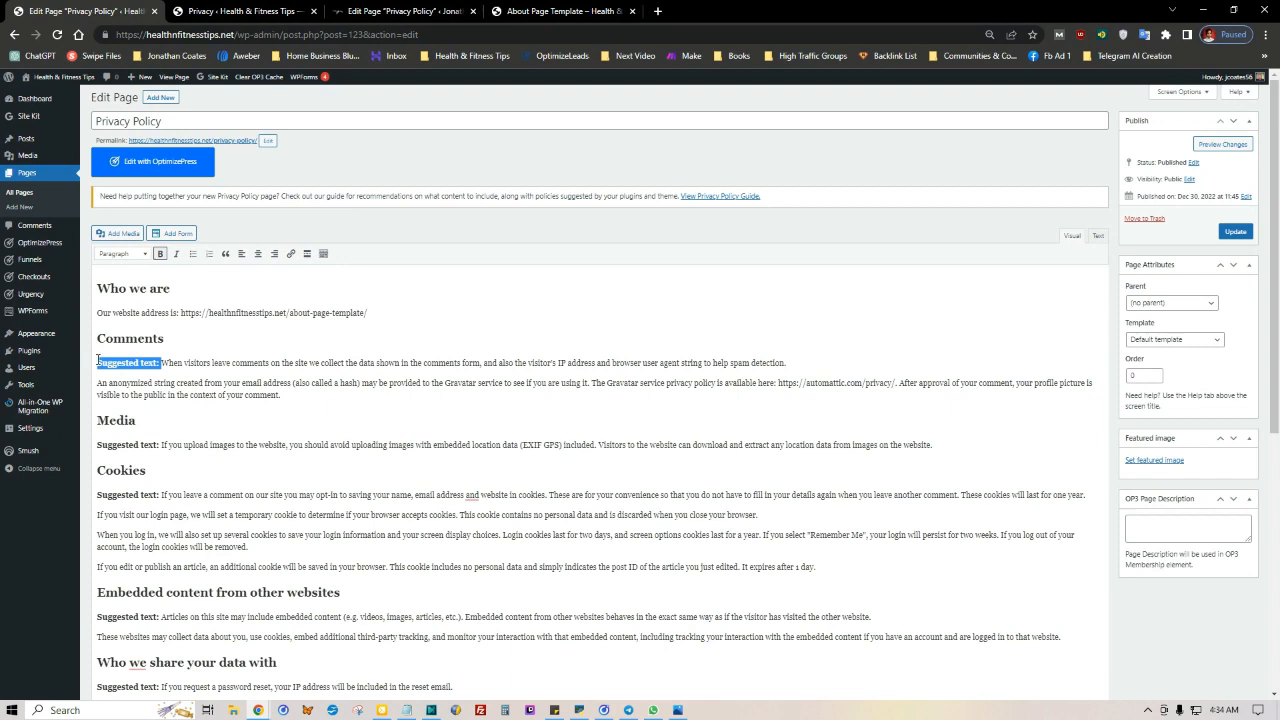
key("BackSpace")
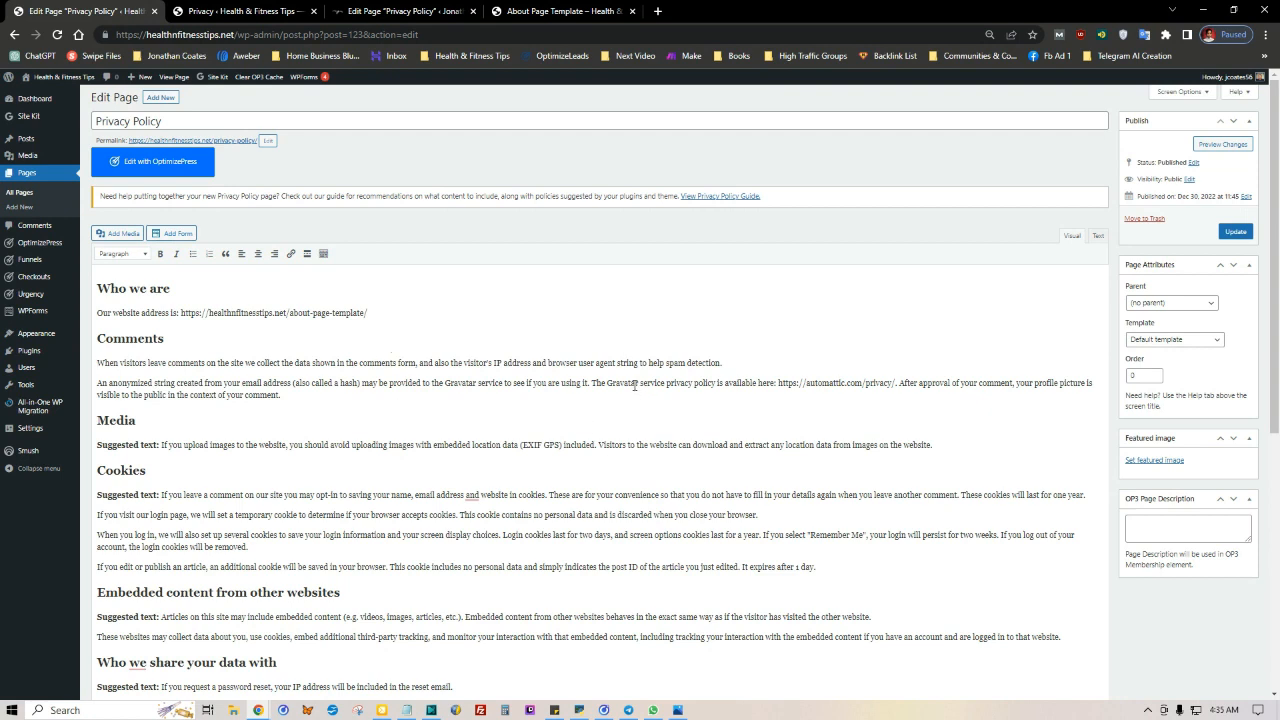
left_click(99, 386)
left_click_drag(777, 383, 896, 377)
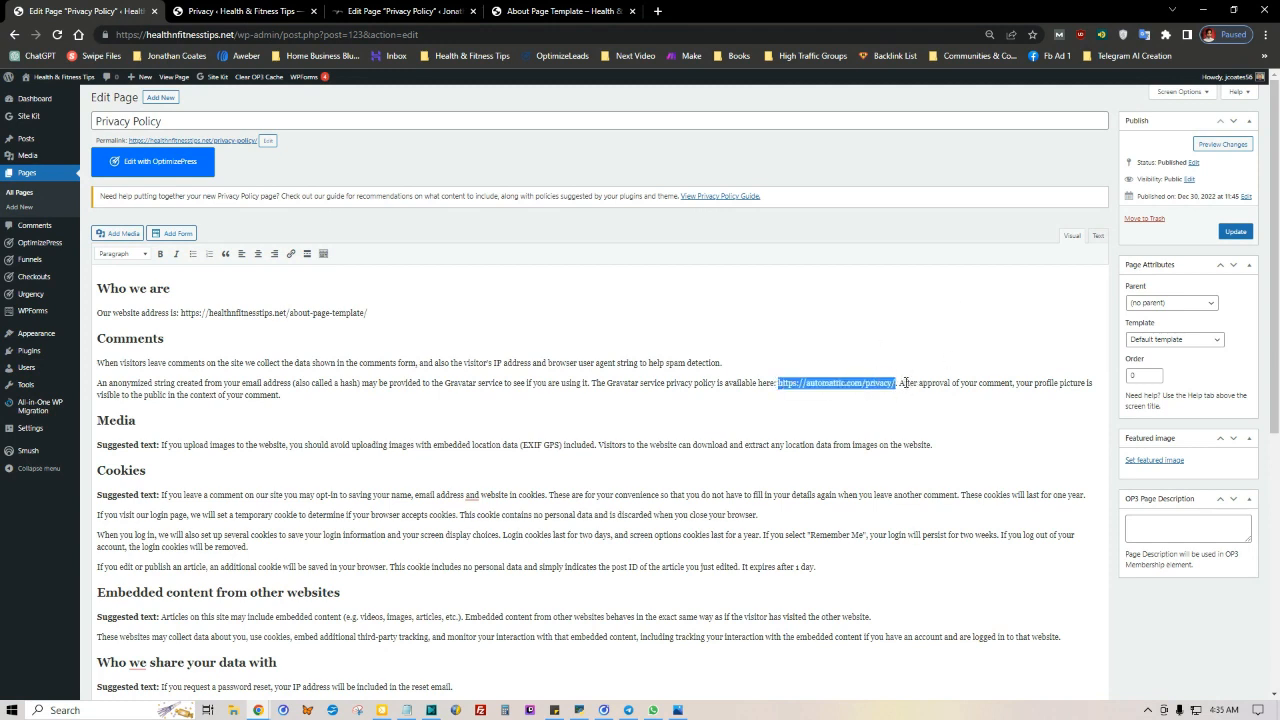
left_click(910, 382)
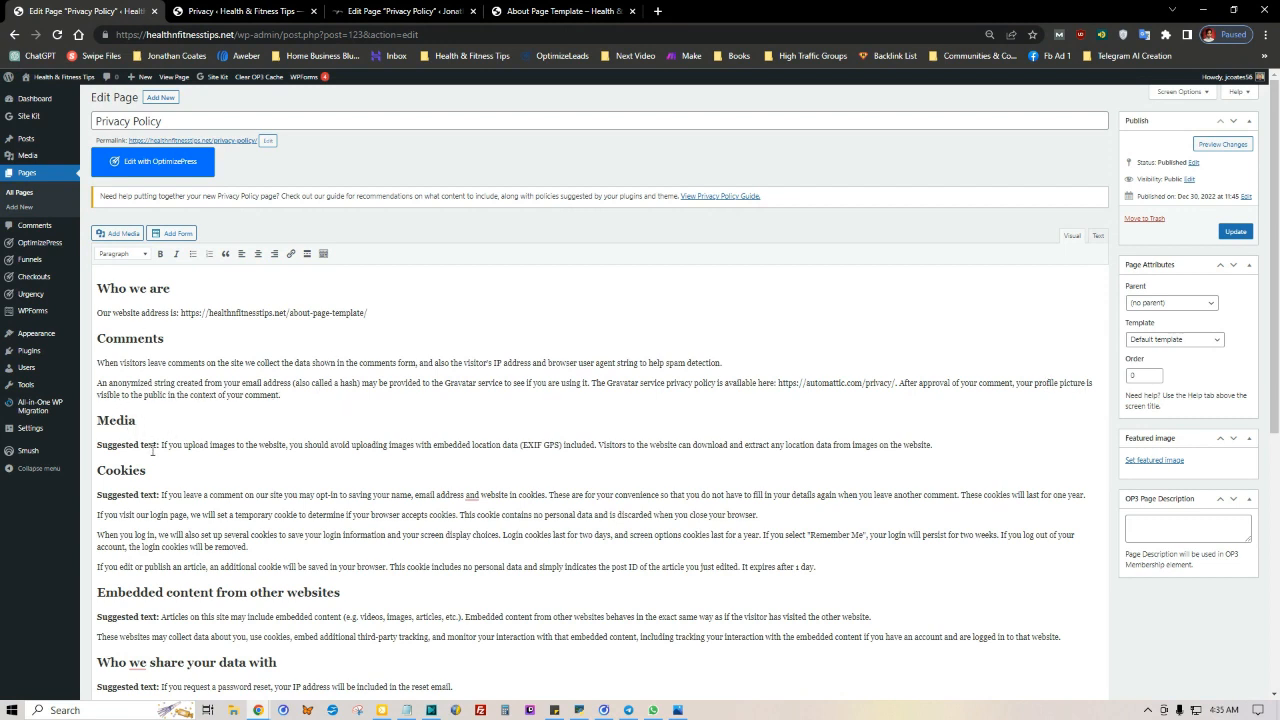
Delete the "Suggested text:" labels from the Media and Cookies sections, leaving no blank line under the Media heading
left_click_drag(164, 445, 90, 447)
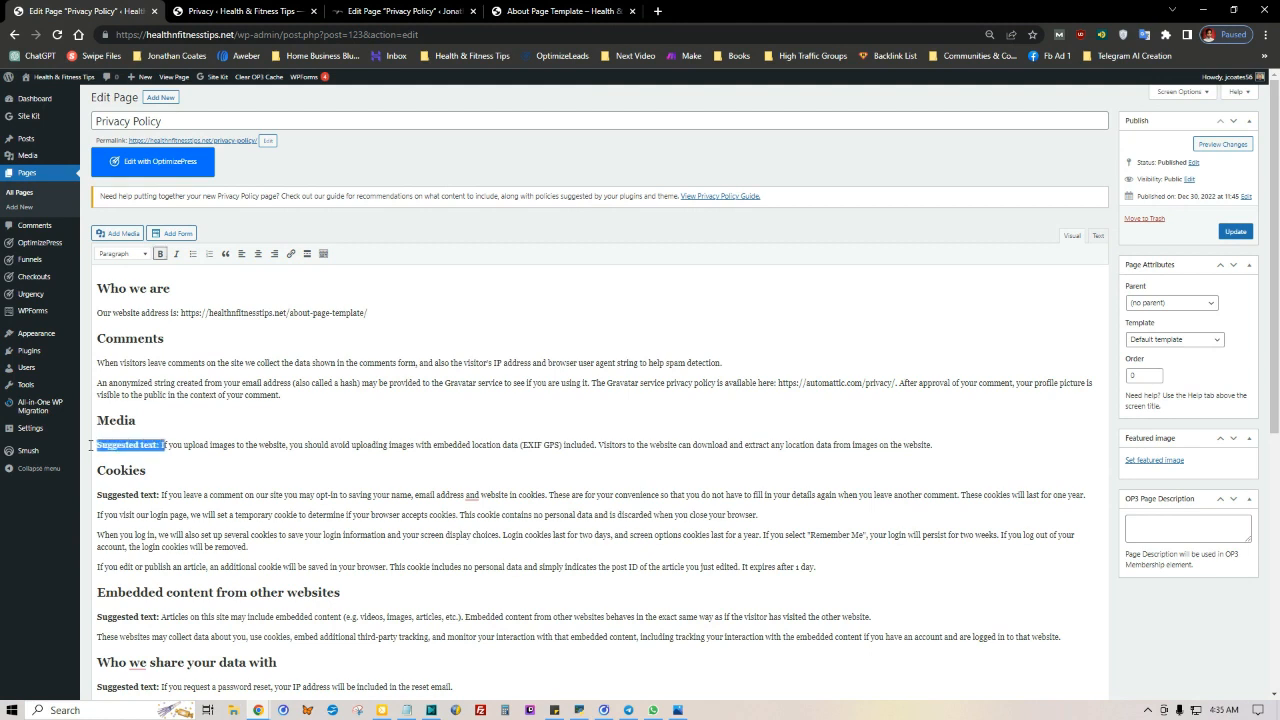
key("Return")
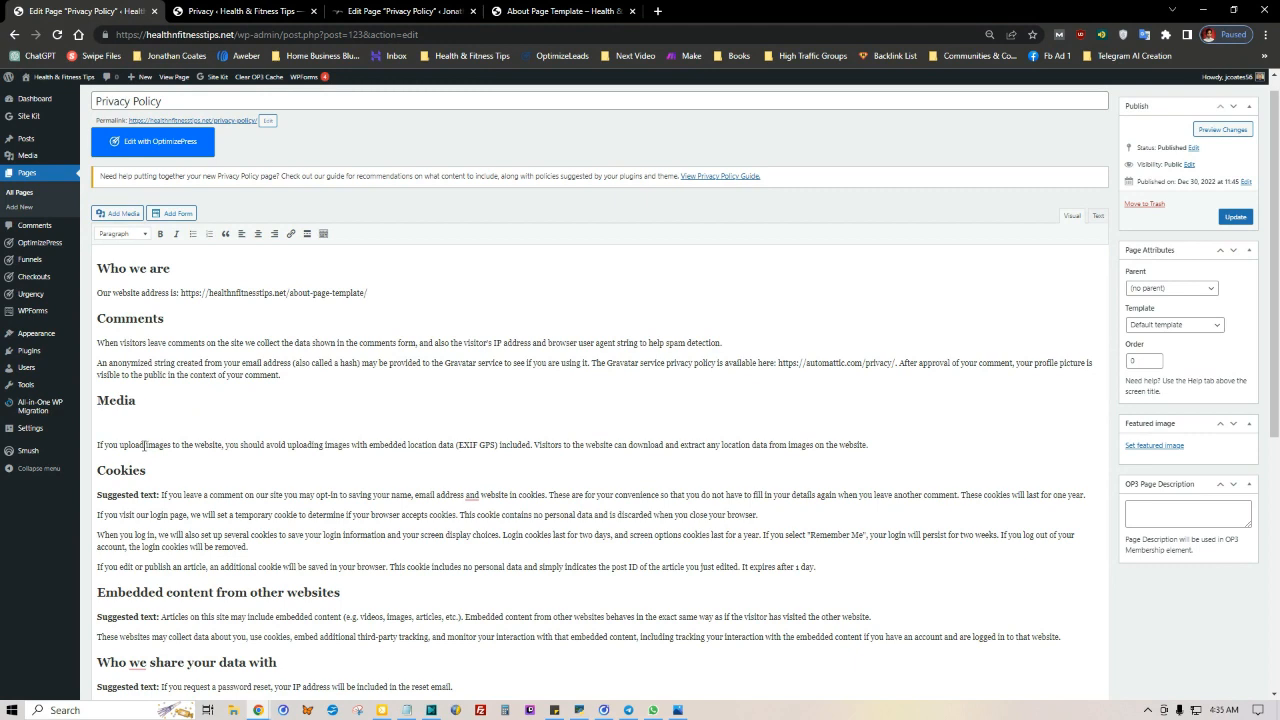
left_click(126, 421)
key("BackSpace")
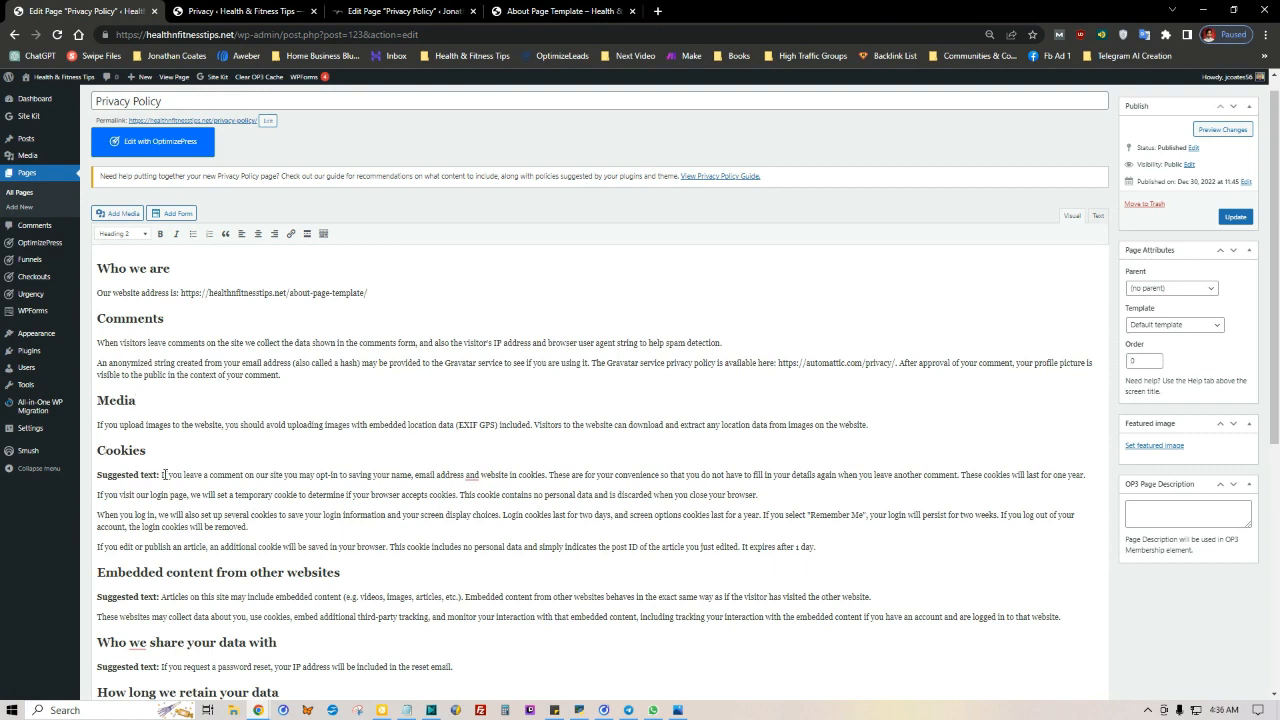
left_click_drag(161, 475, 95, 475)
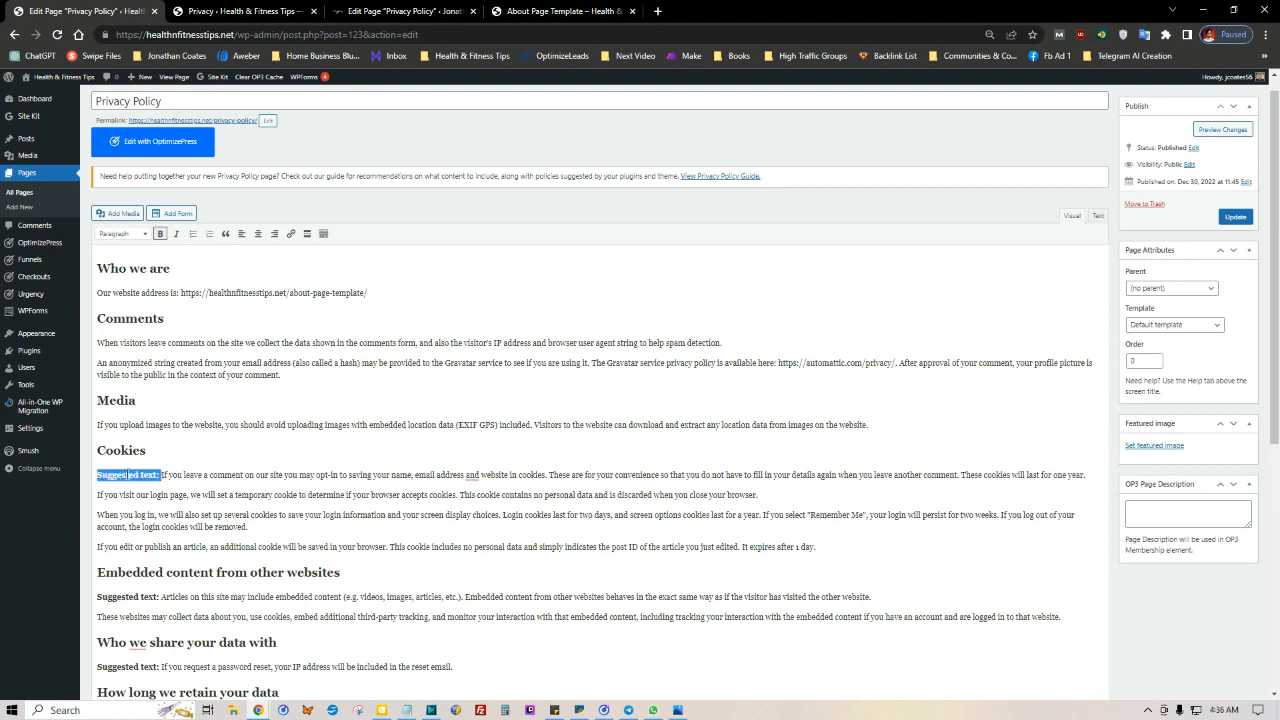
key("BackSpace")
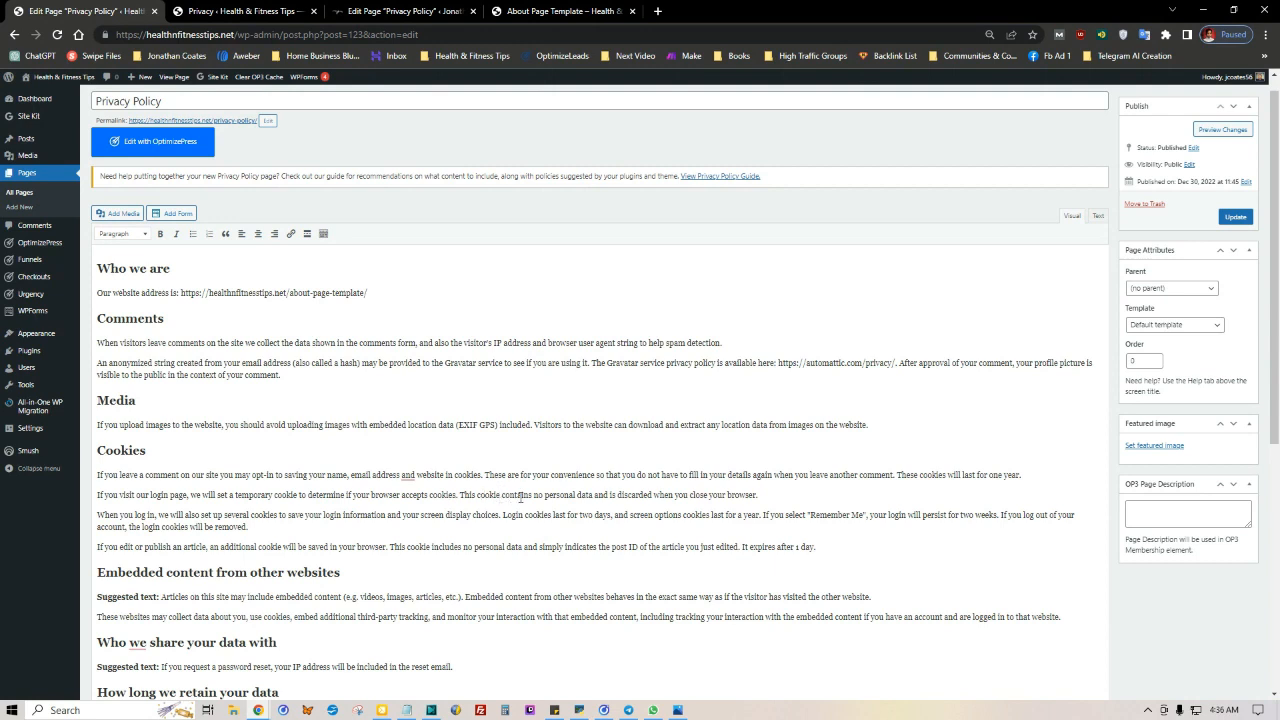
Delete the "Suggested text:" label from the "Embedded content from other websites" section
scroll(684, 502, "down", 1)
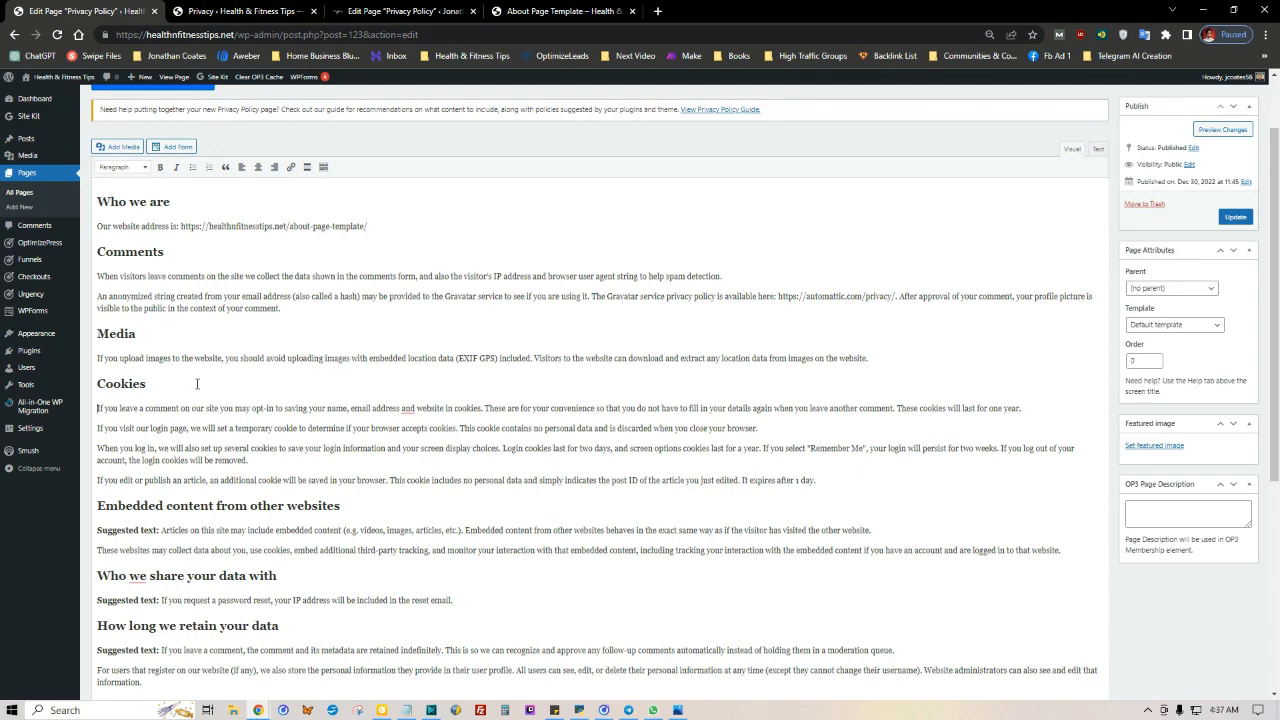
scroll(126, 505, "down", 1)
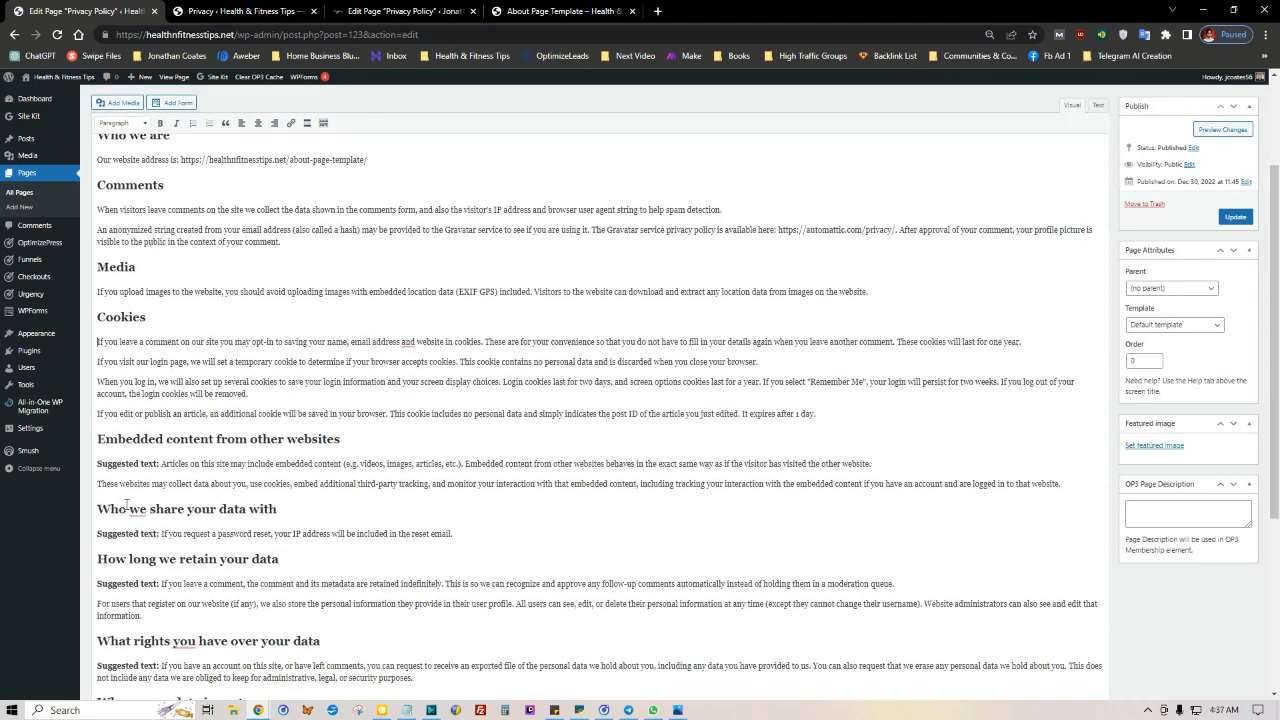
left_click(162, 465)
key("BackSpace")
key("BackSpace")
key("BackSpace")
key("BackSpace")
key("BackSpace")
key("BackSpace")
key("BackSpace")
key("BackSpace")
key("BackSpace")
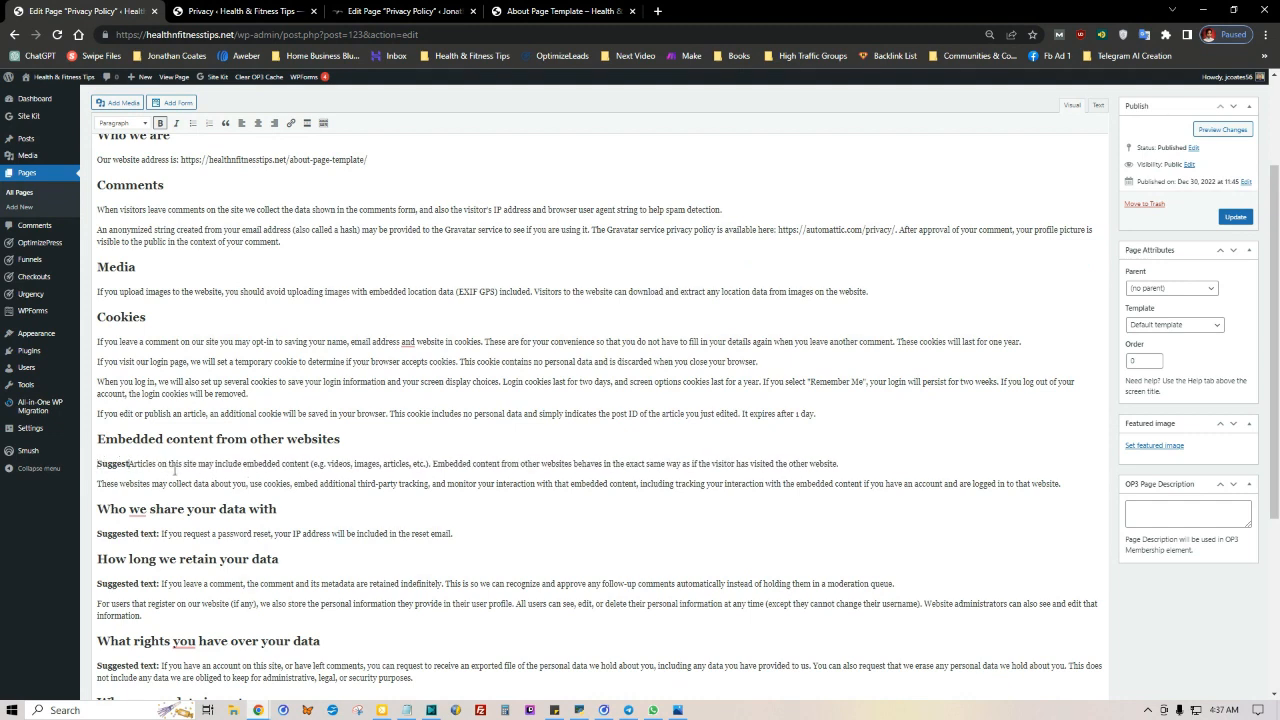
key("BackSpace")
key("BackSpace")
key("BackSpace")
key("BackSpace")
key("BackSpace")
key("BackSpace")
key("BackSpace")
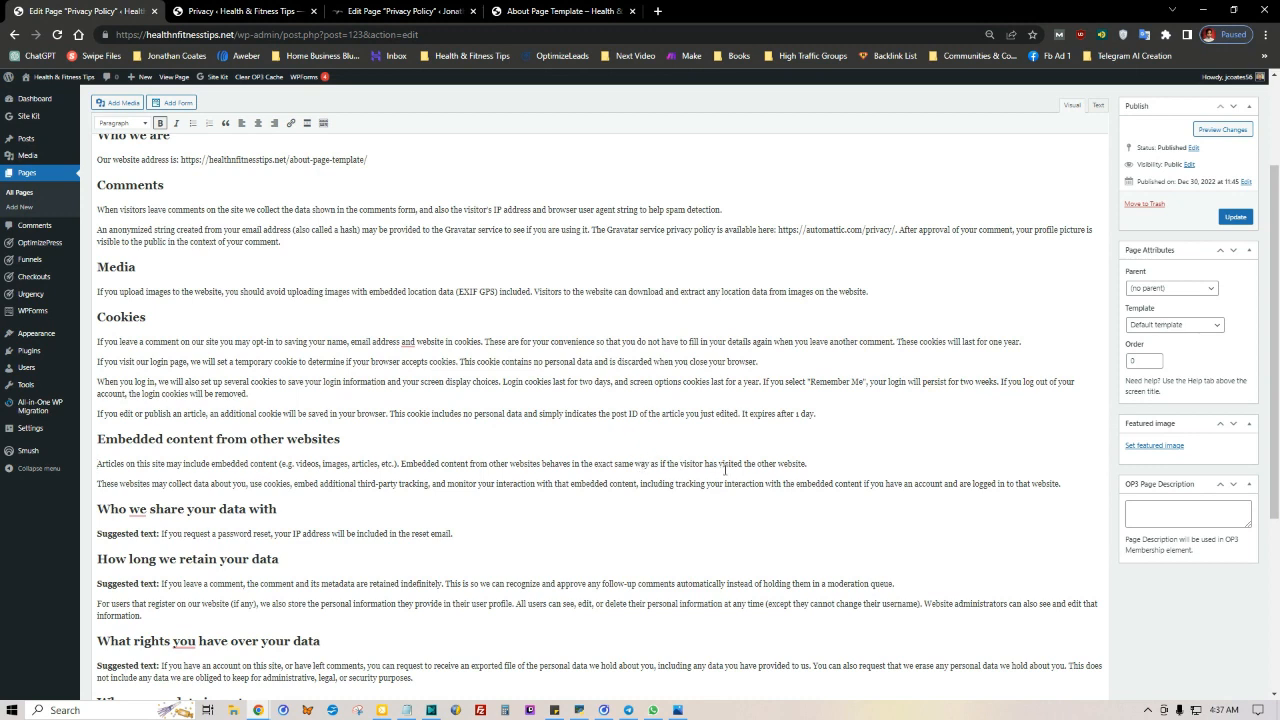
Under "Who we share your data with", delete the "Suggested text:" label and append "We do not share or sell your personal data or information."
left_click(155, 488)
left_click_drag(161, 533, 95, 536)
key("BackSpace")
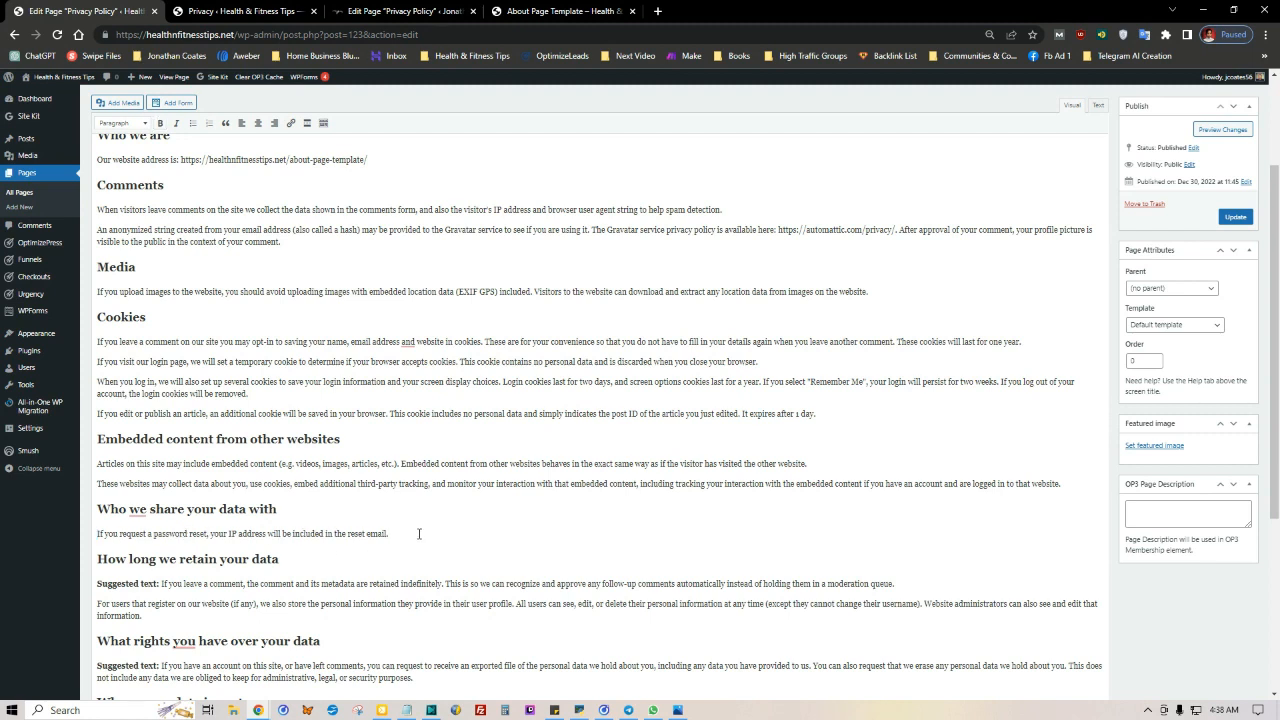
type("We do not share or sell your personal data or info")
key("BackSpace")
key("BackSpace")
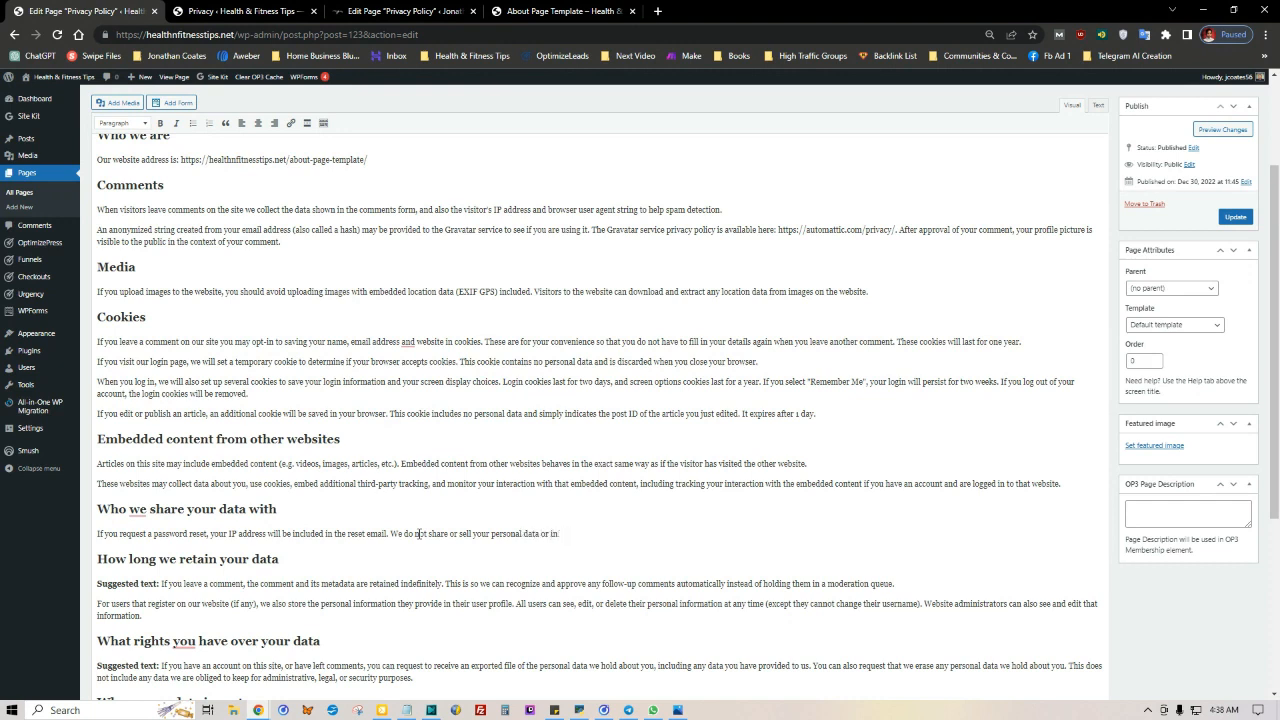
type("formatoion")
key("BackSpace")
key("BackSpace")
key("BackSpace")
key("BackSpace")
type("ion.")
Delete the "Suggested text:" labels from the data retention, data rights and "Where your data is sent" sections
scroll(234, 566, "down", 2)
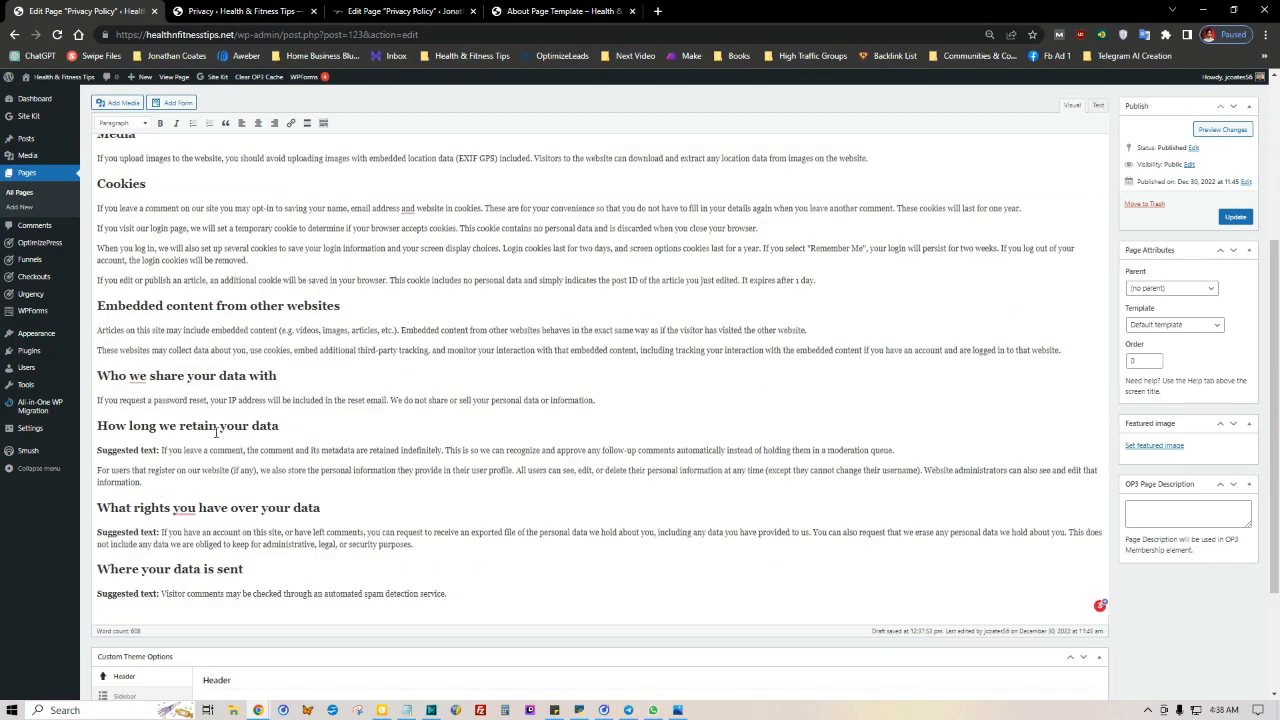
left_click_drag(163, 450, 82, 455)
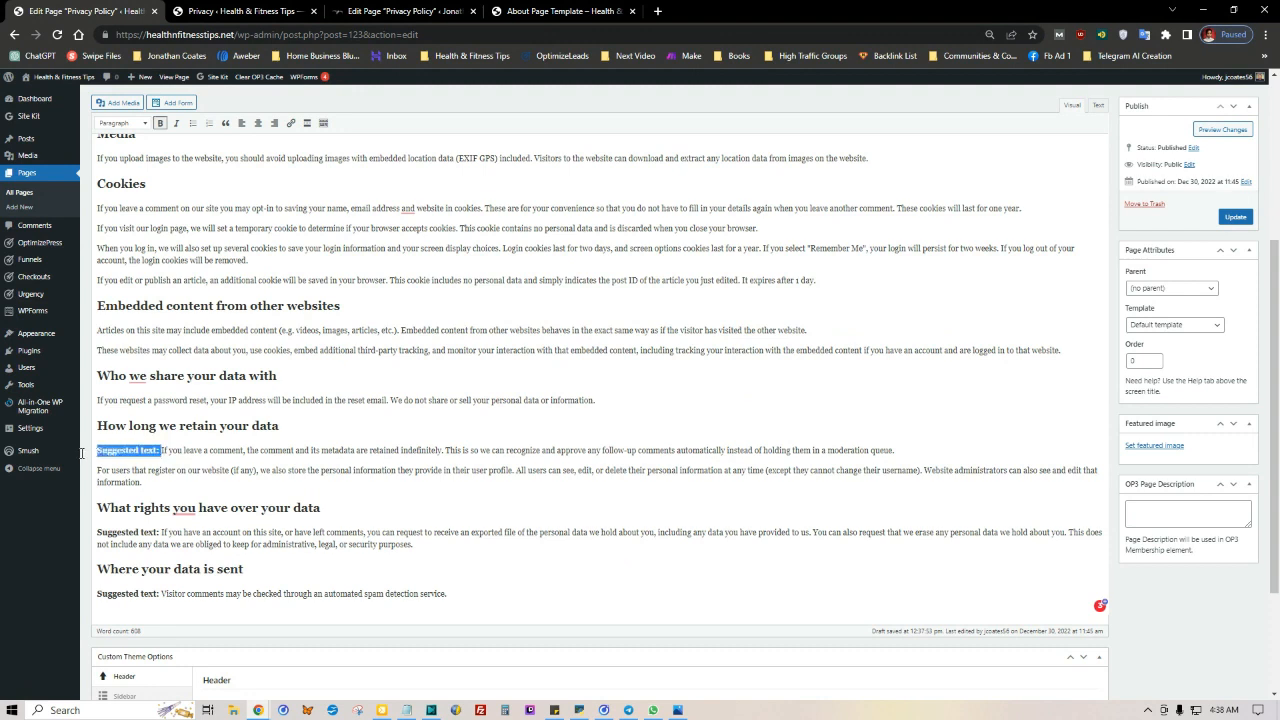
key("BackSpace")
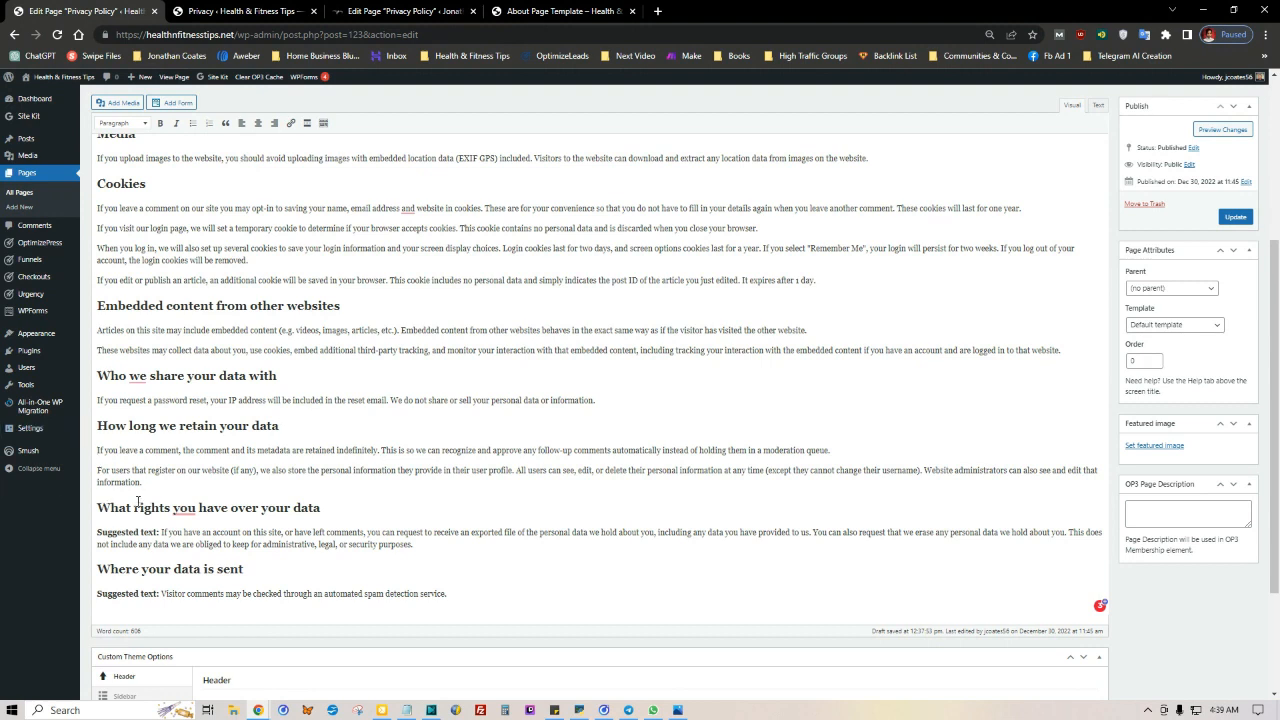
left_click(289, 524)
left_click_drag(162, 532, 72, 538)
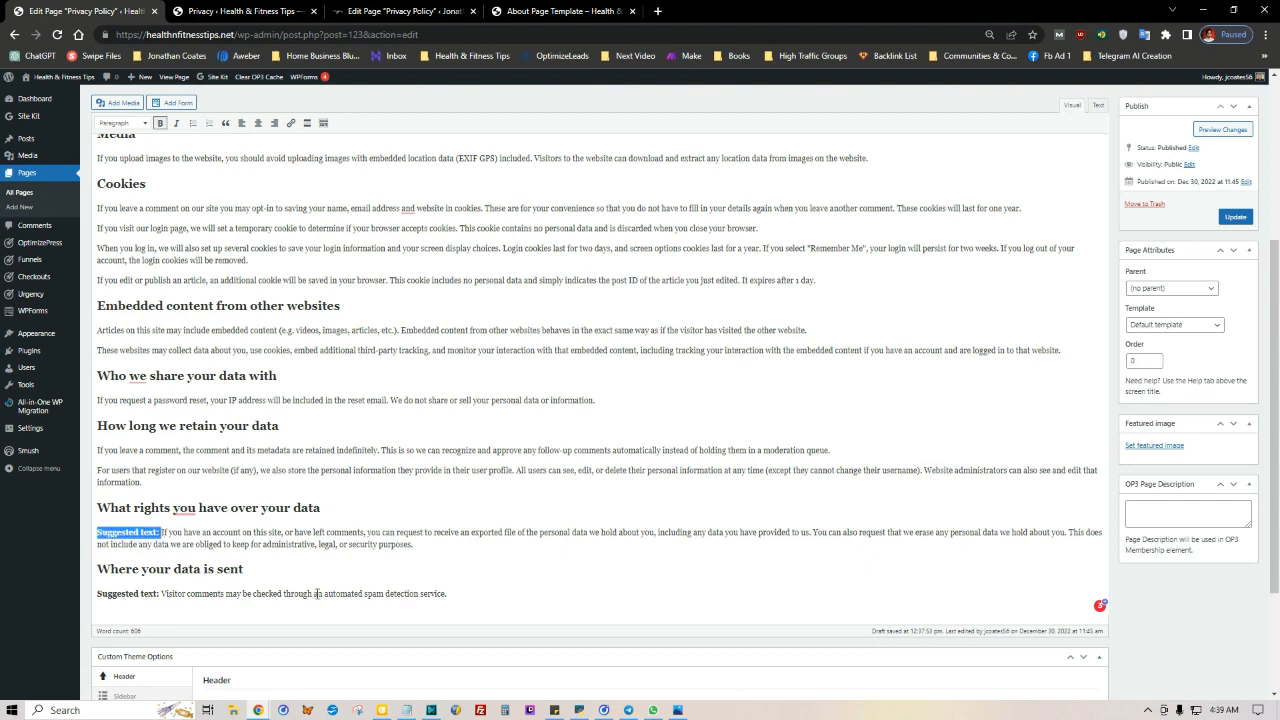
key("BackSpace")
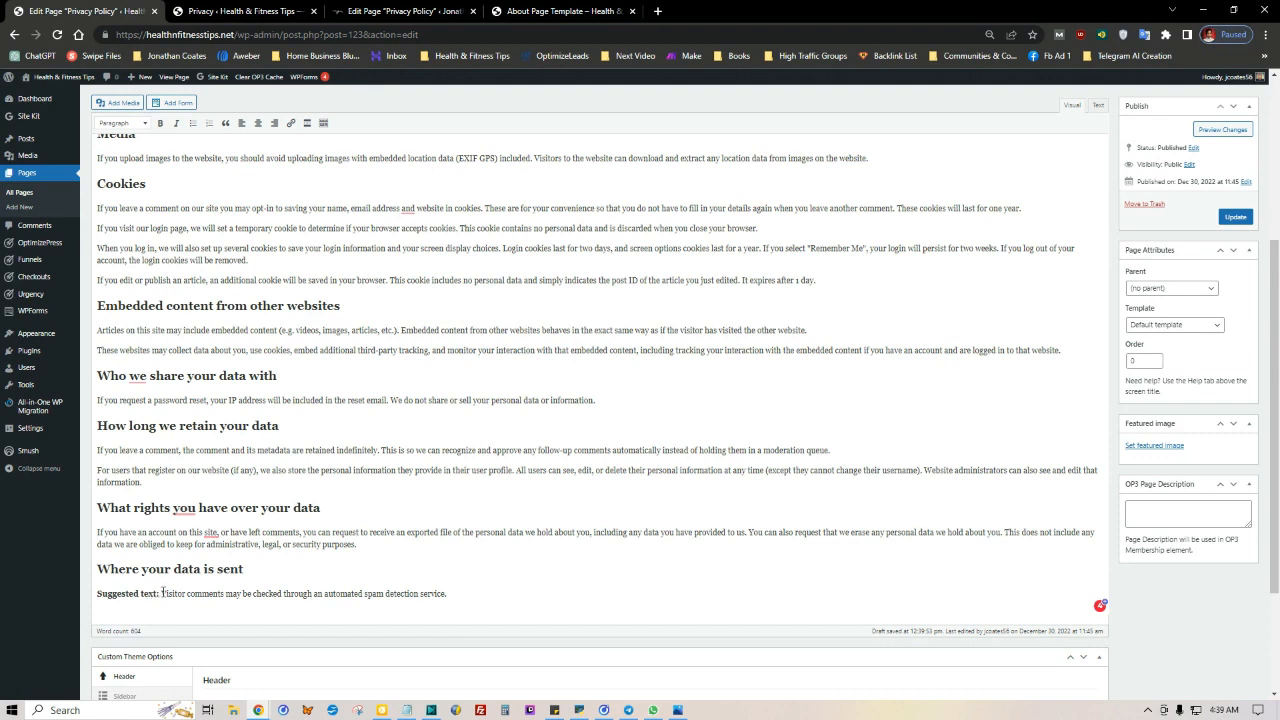
left_click_drag(161, 594, 88, 594)
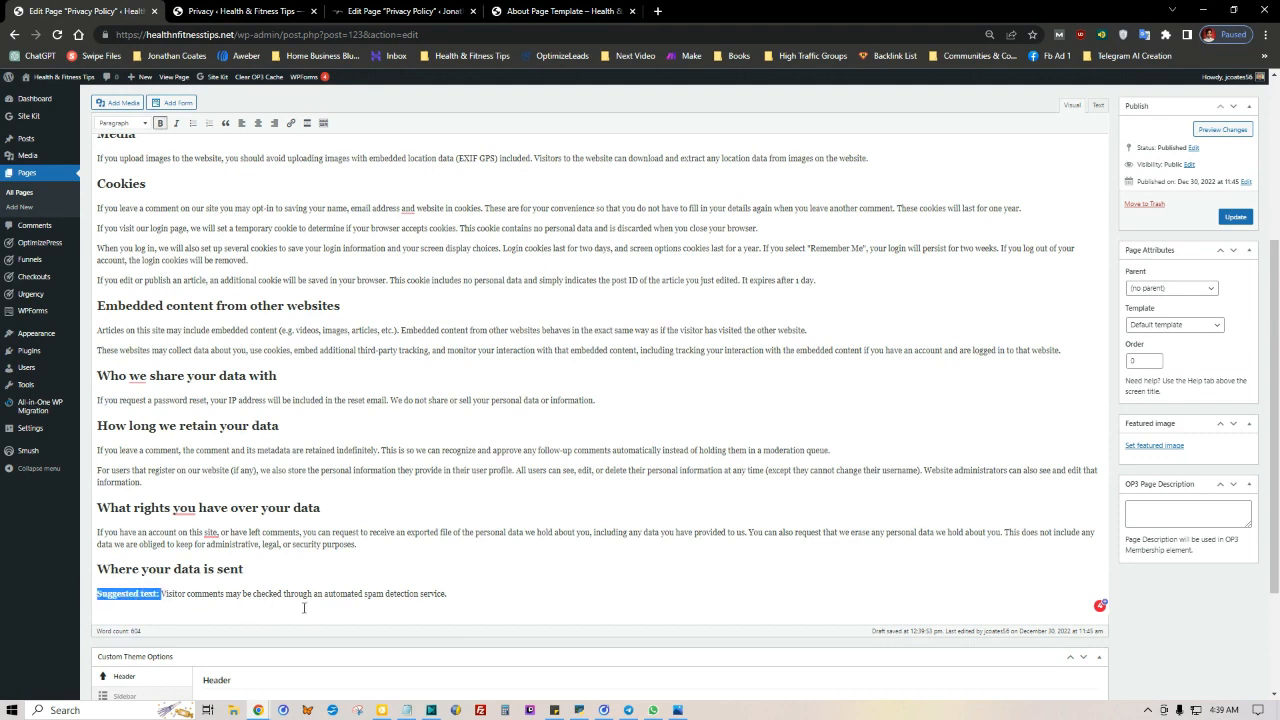
key("BackSpace")
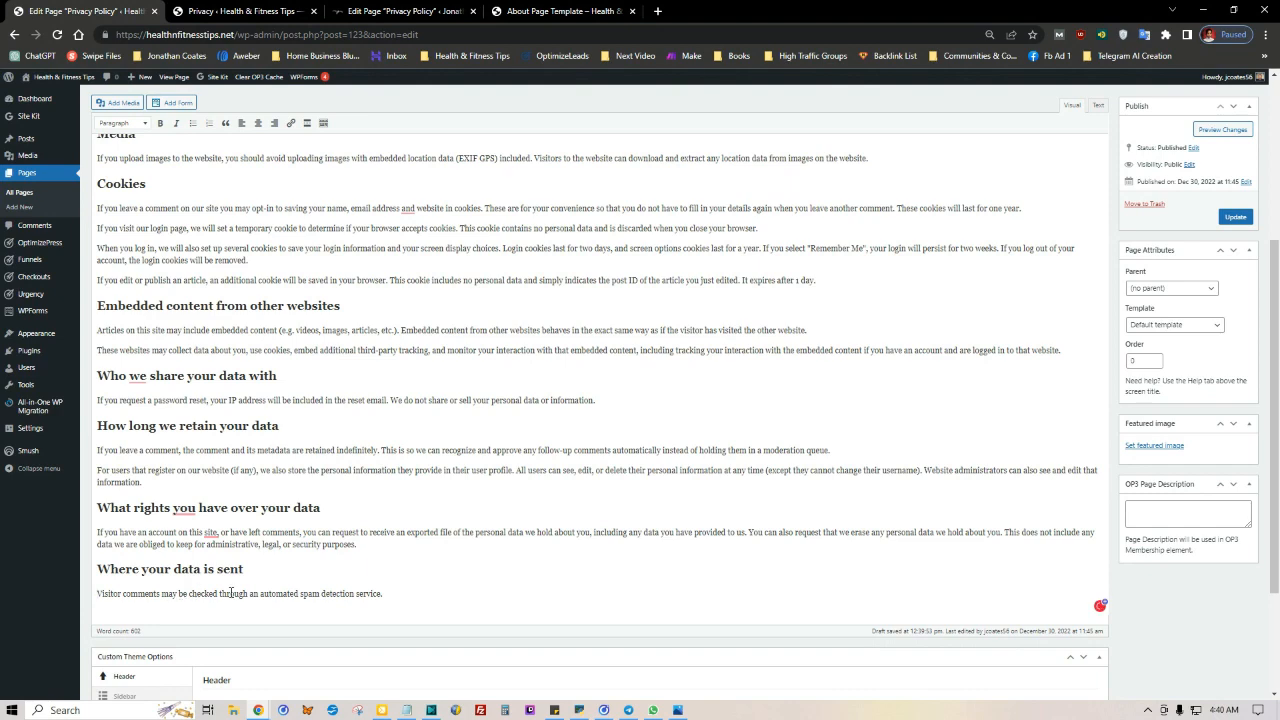
Review the edited policy text, then open the published Privacy Policy page in a new tab and examine its "Suggested text:" labels
scroll(350, 580, "down", 1)
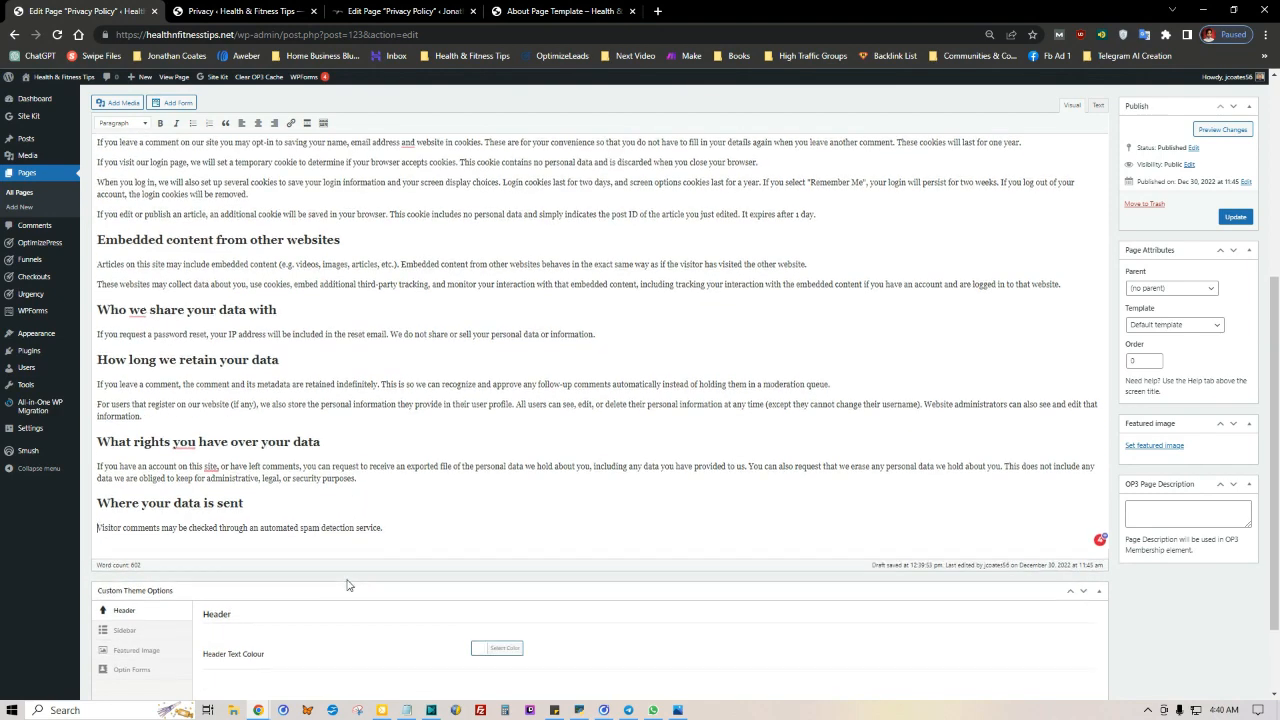
scroll(544, 590, "up", 5)
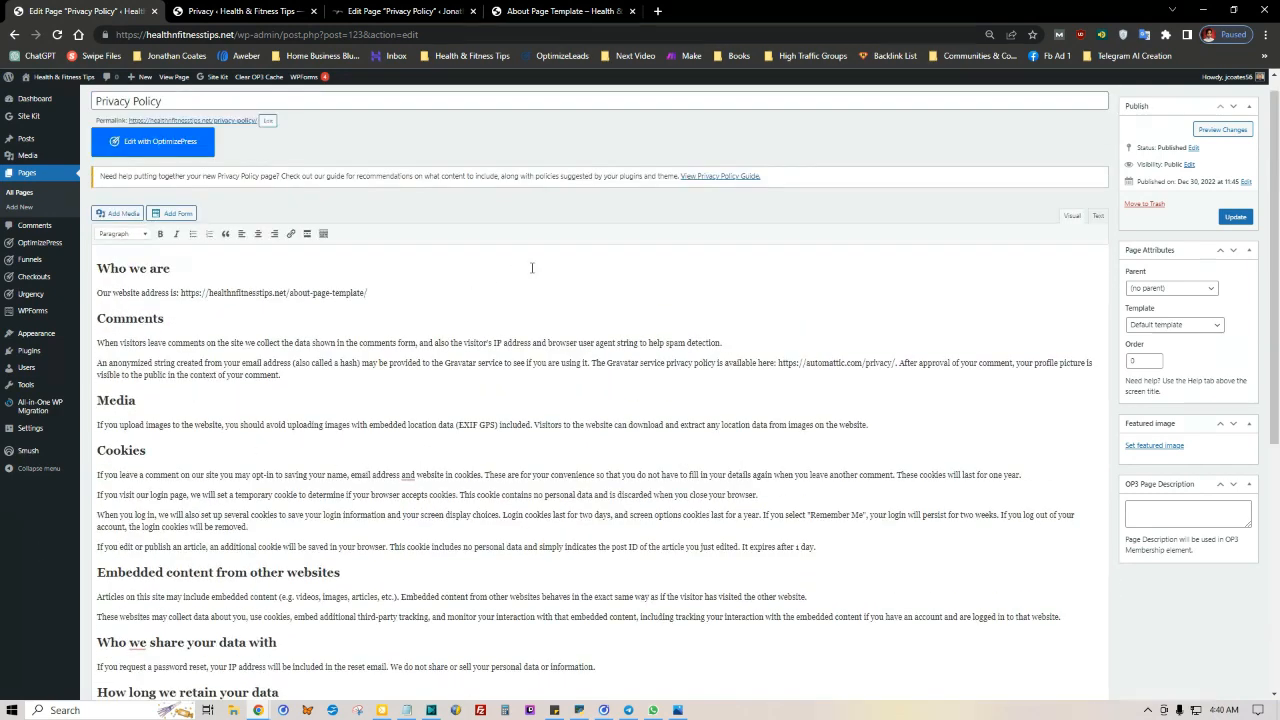
scroll(411, 323, "down", 2)
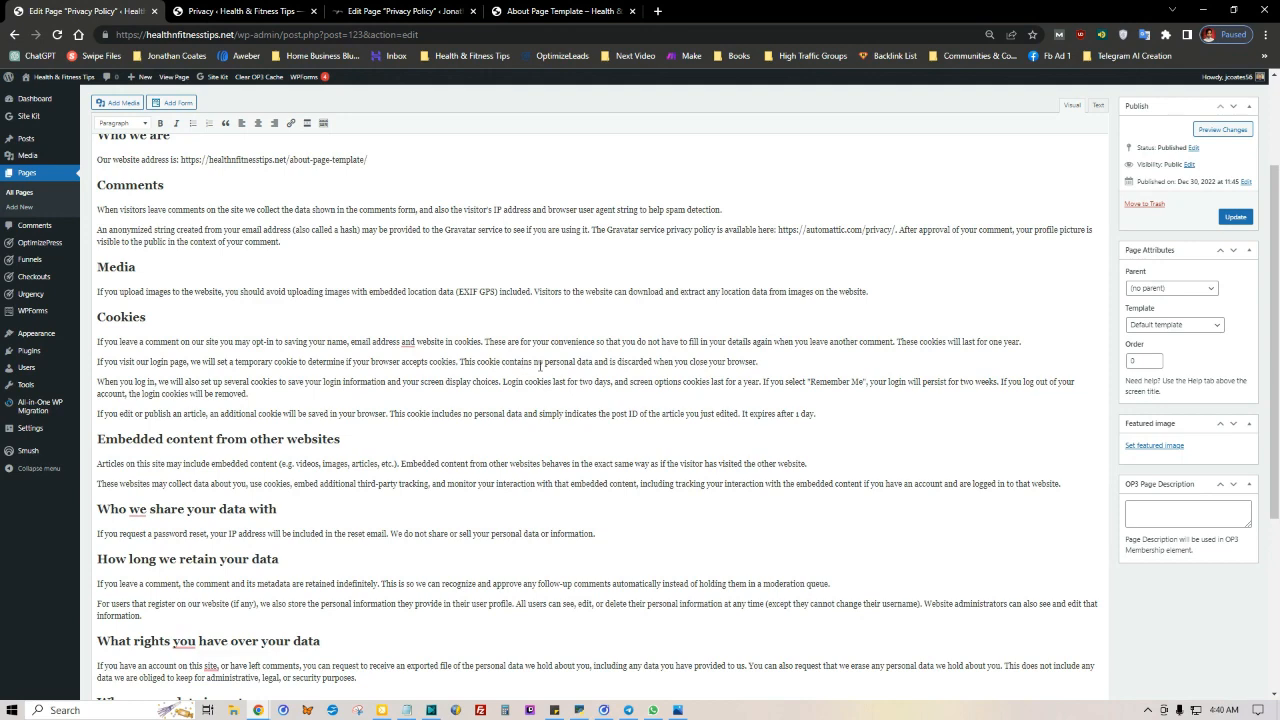
scroll(1000, 450, "up", 3)
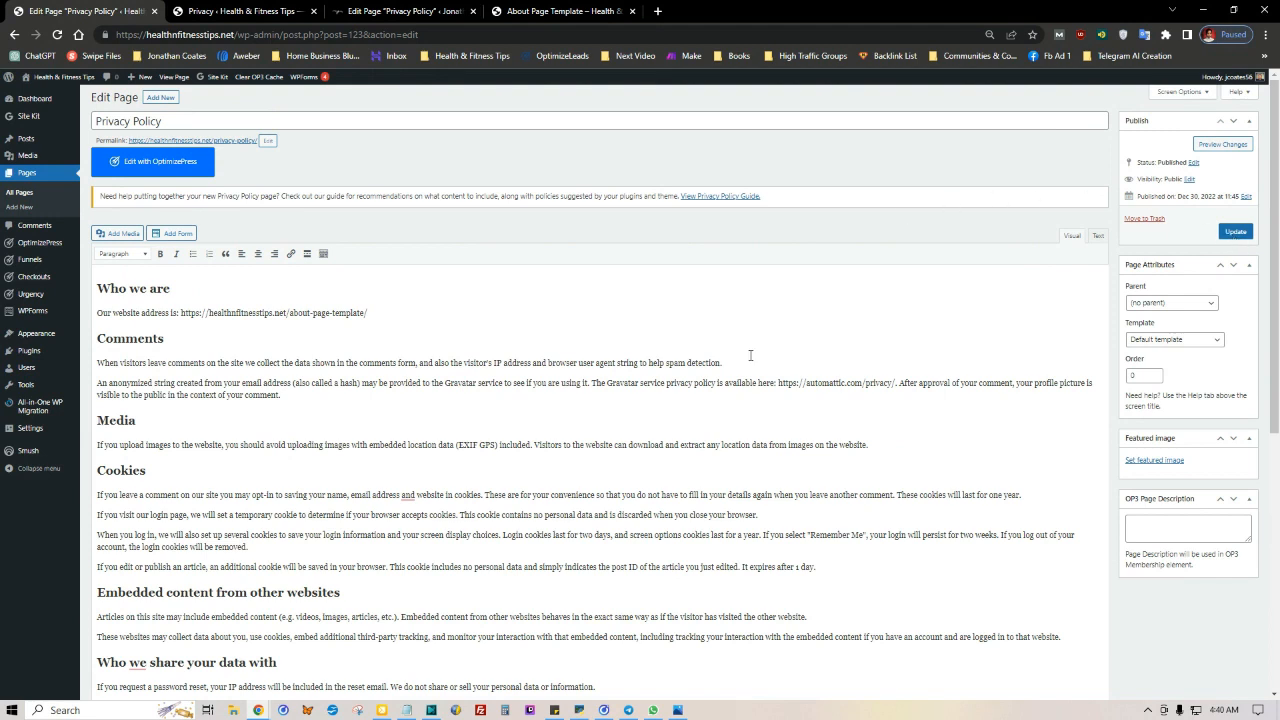
right_click(236, 145)
left_click(283, 150)
left_click(245, 10)
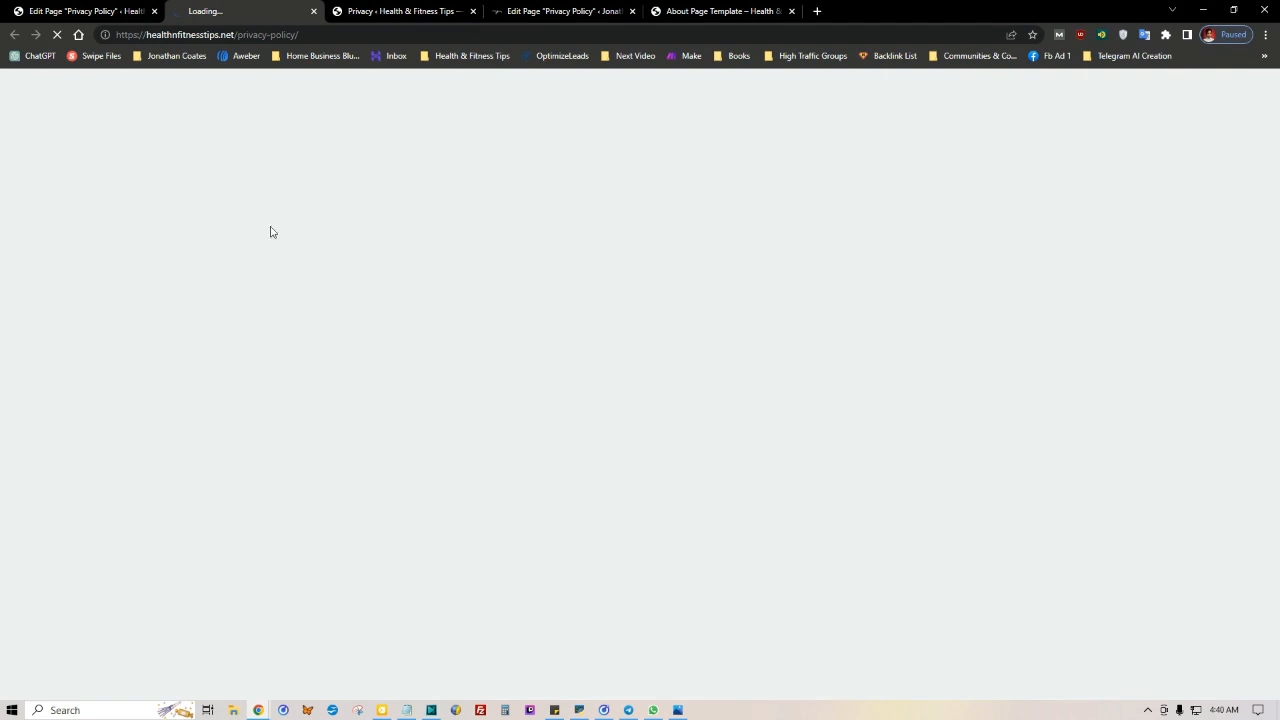
scroll(449, 337, "down", 3)
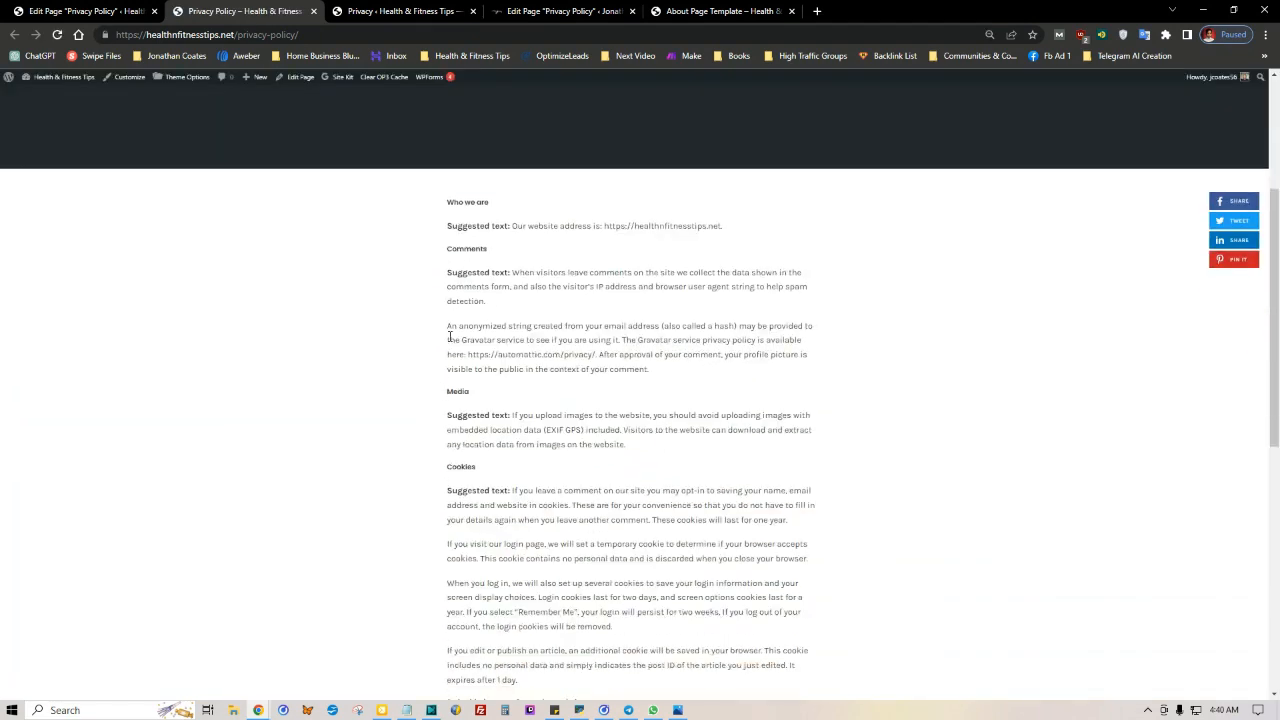
scroll(400, 360, "down", 10)
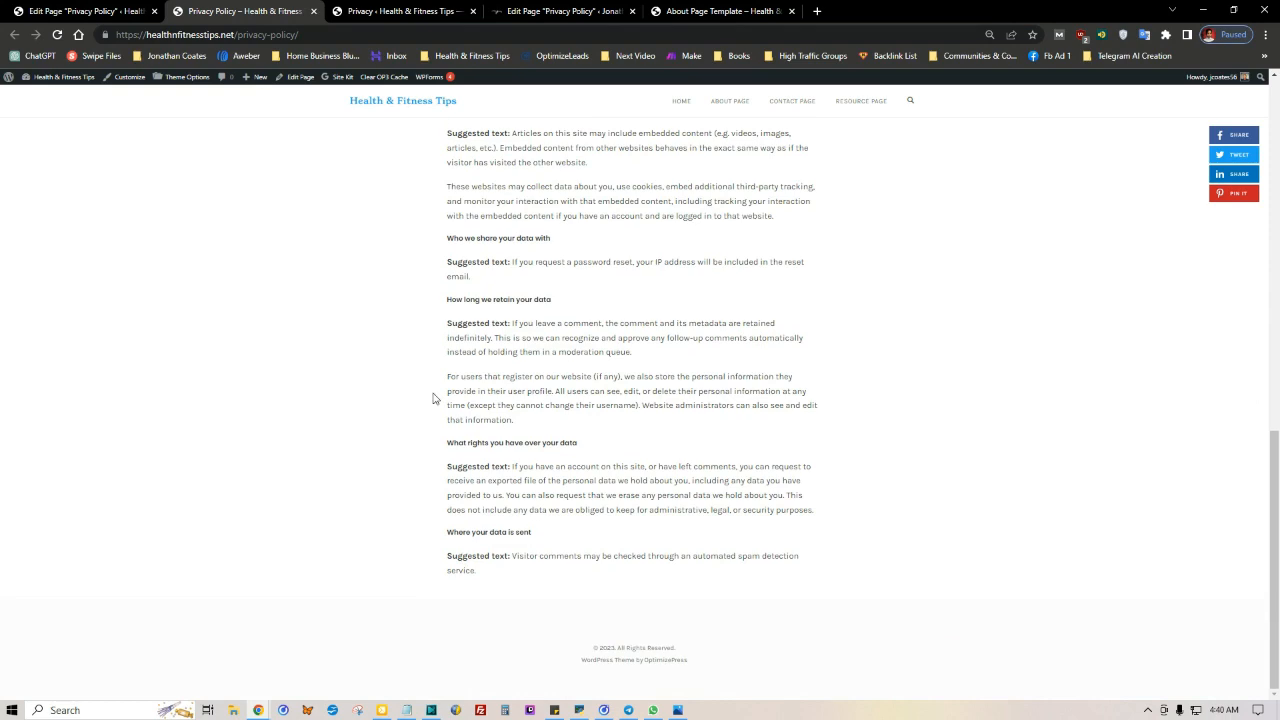
scroll(433, 398, "up", 10)
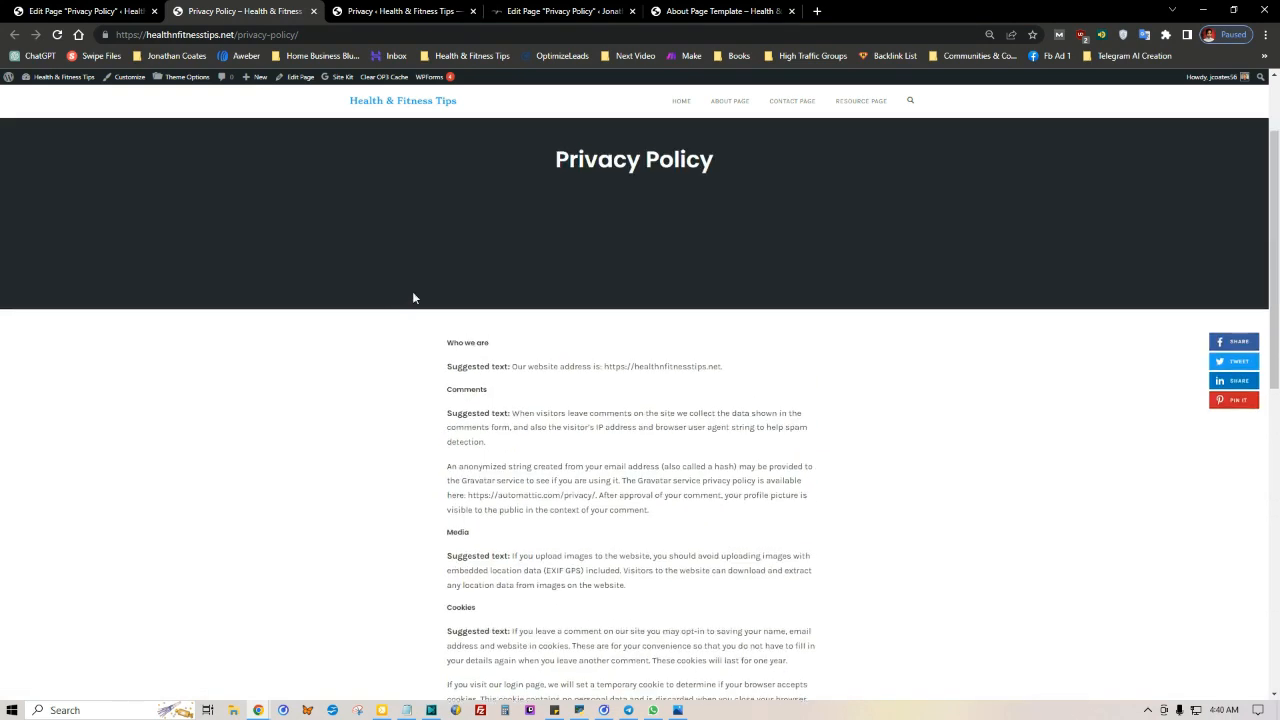
left_click_drag(440, 367, 510, 366)
Update the Privacy Policy page and reload its published version to check the edited sections
left_click(420, 10)
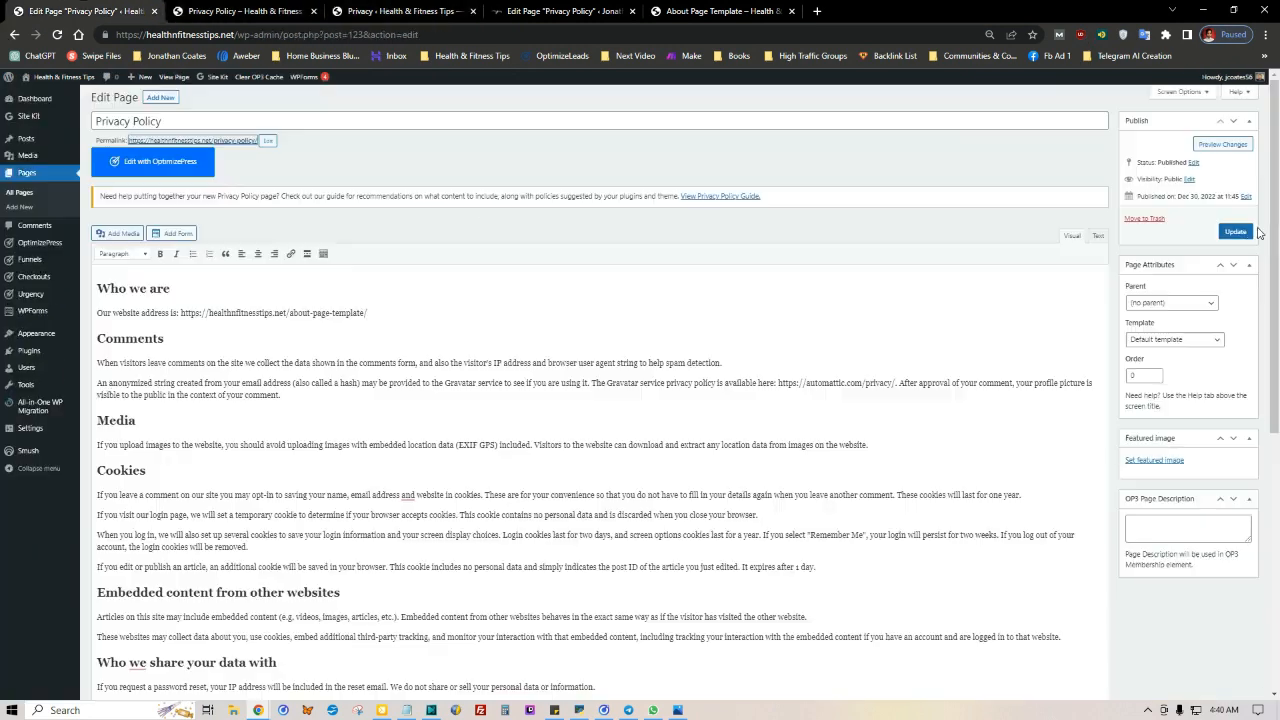
left_click(1240, 232)
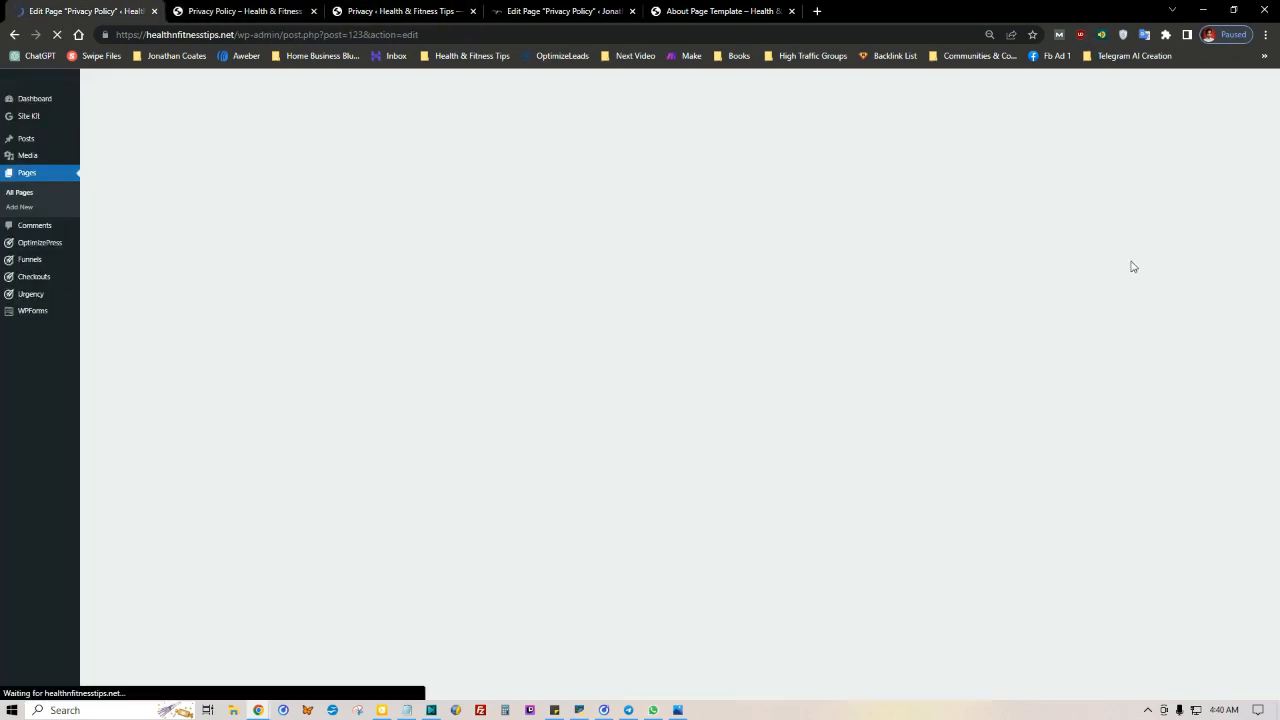
left_click(240, 11)
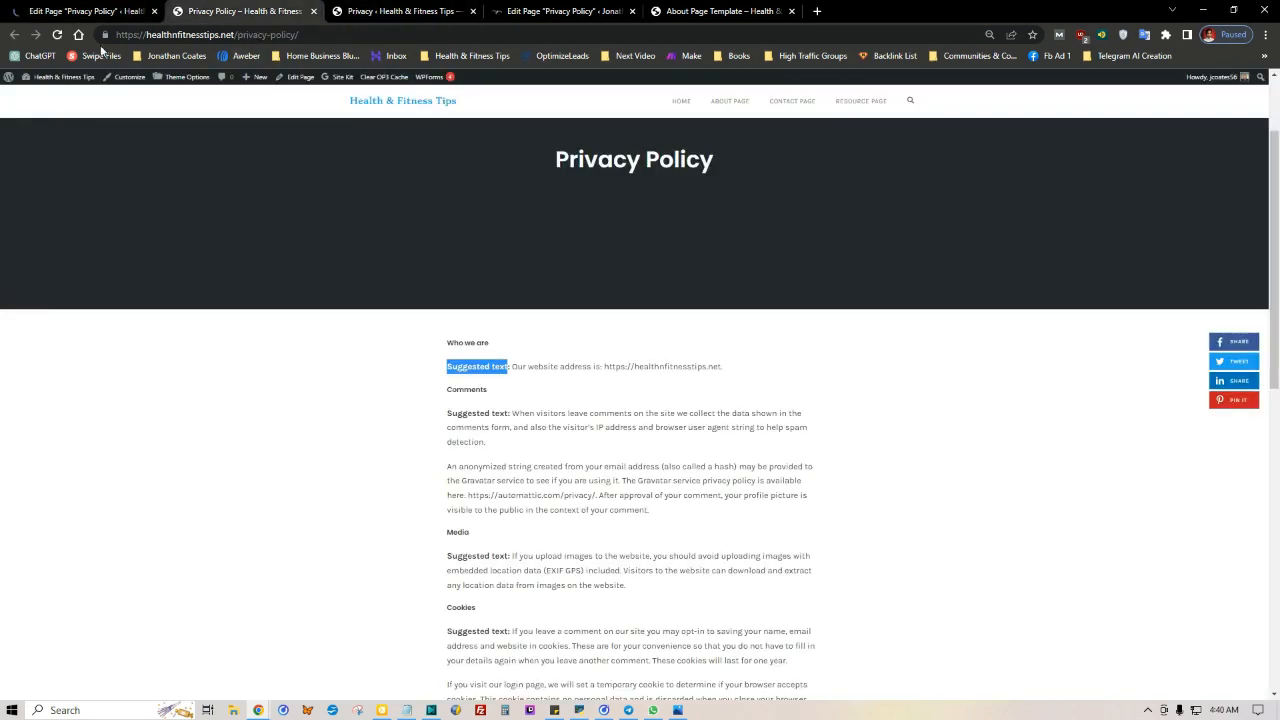
left_click(57, 34)
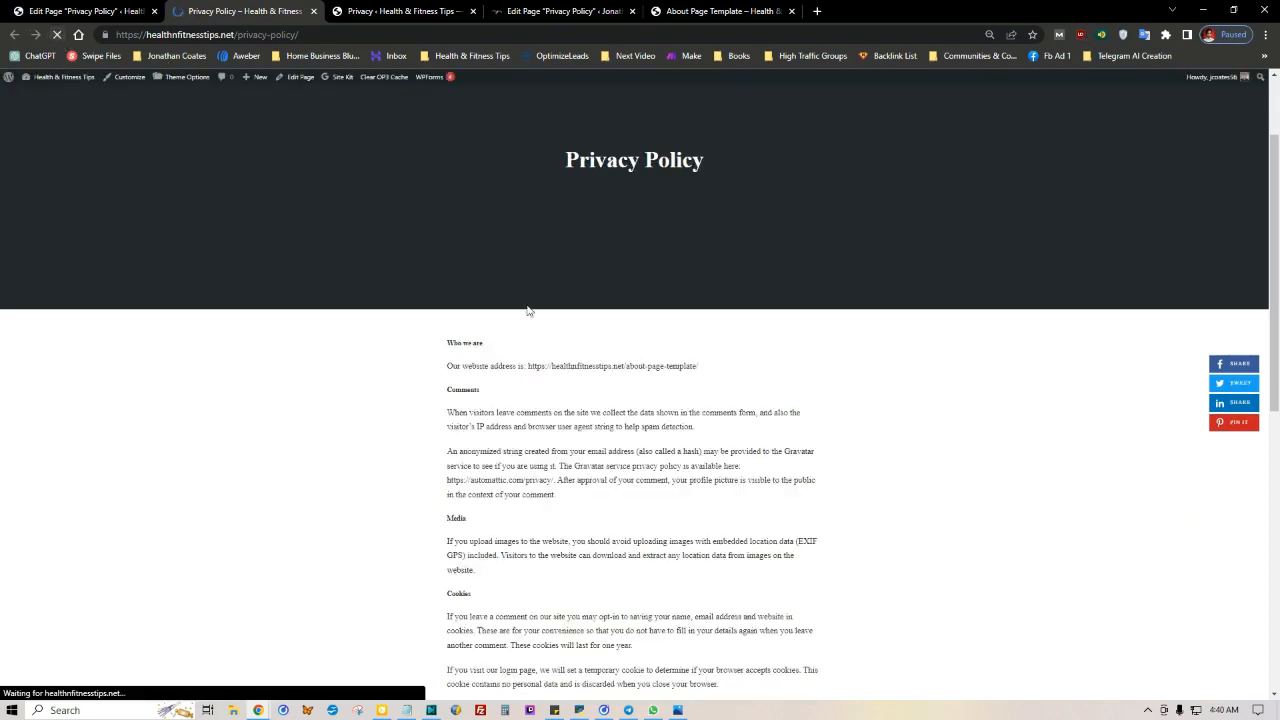
scroll(520, 395, "down", 10)
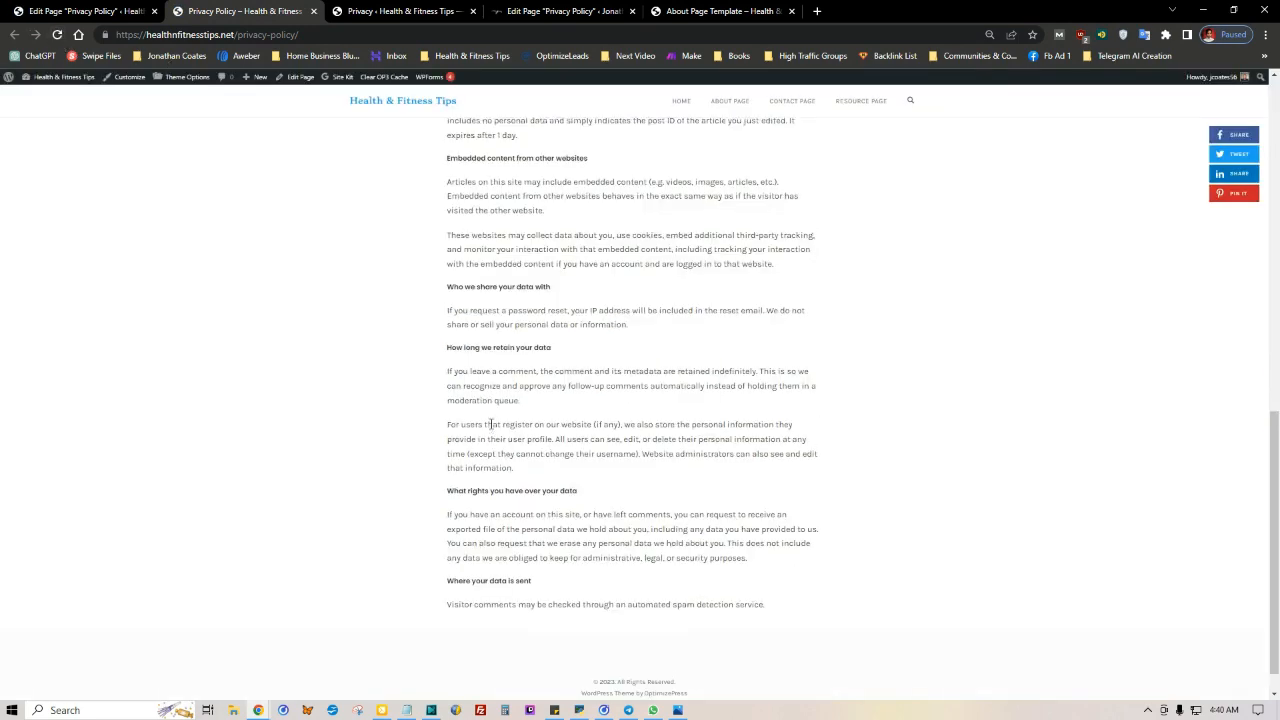
scroll(490, 424, "up", 10)
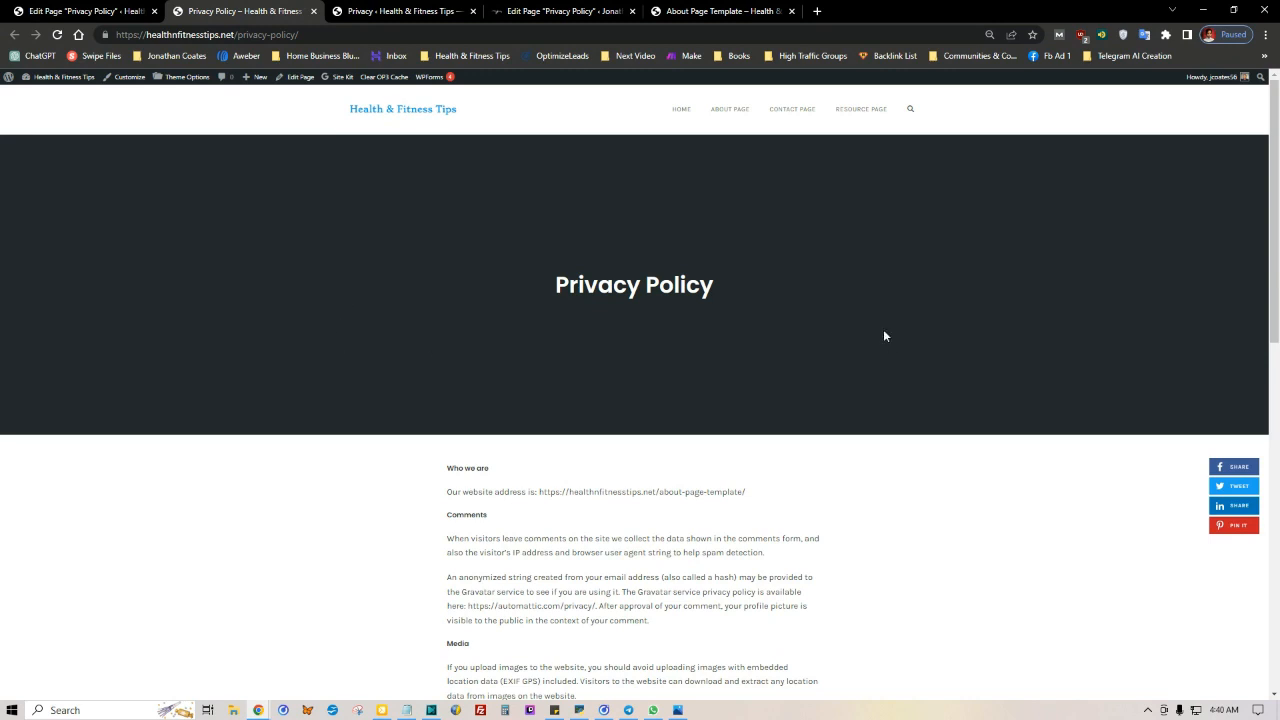
Review the saved policy text in the editor and read through the published page from top to footer
left_click(44, 9)
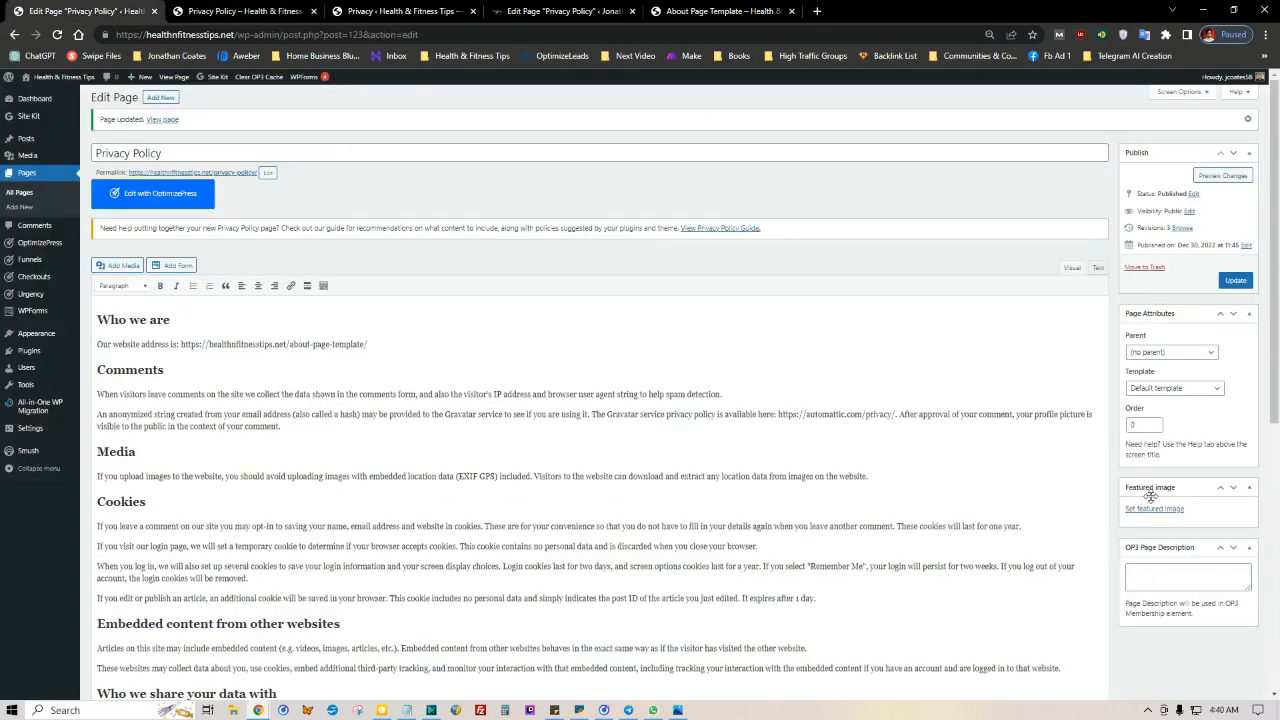
scroll(1148, 520, "down", 2)
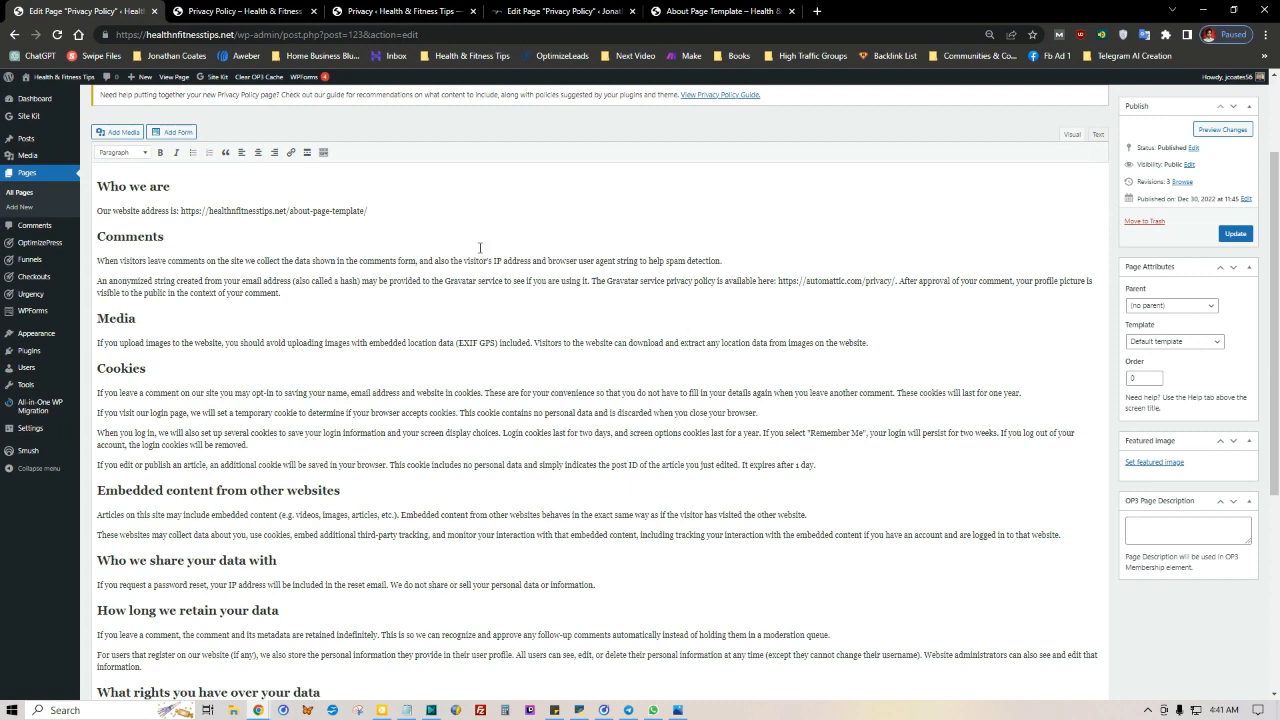
left_click(274, 10)
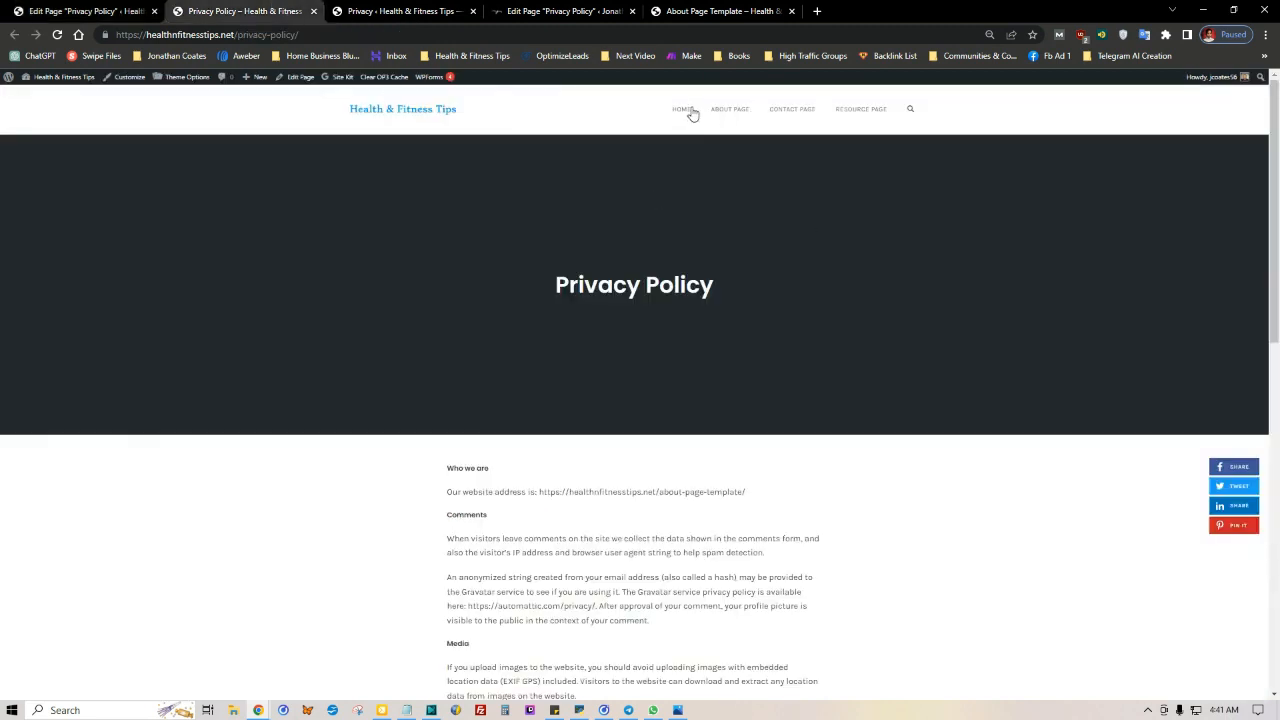
scroll(673, 491, "down", 10)
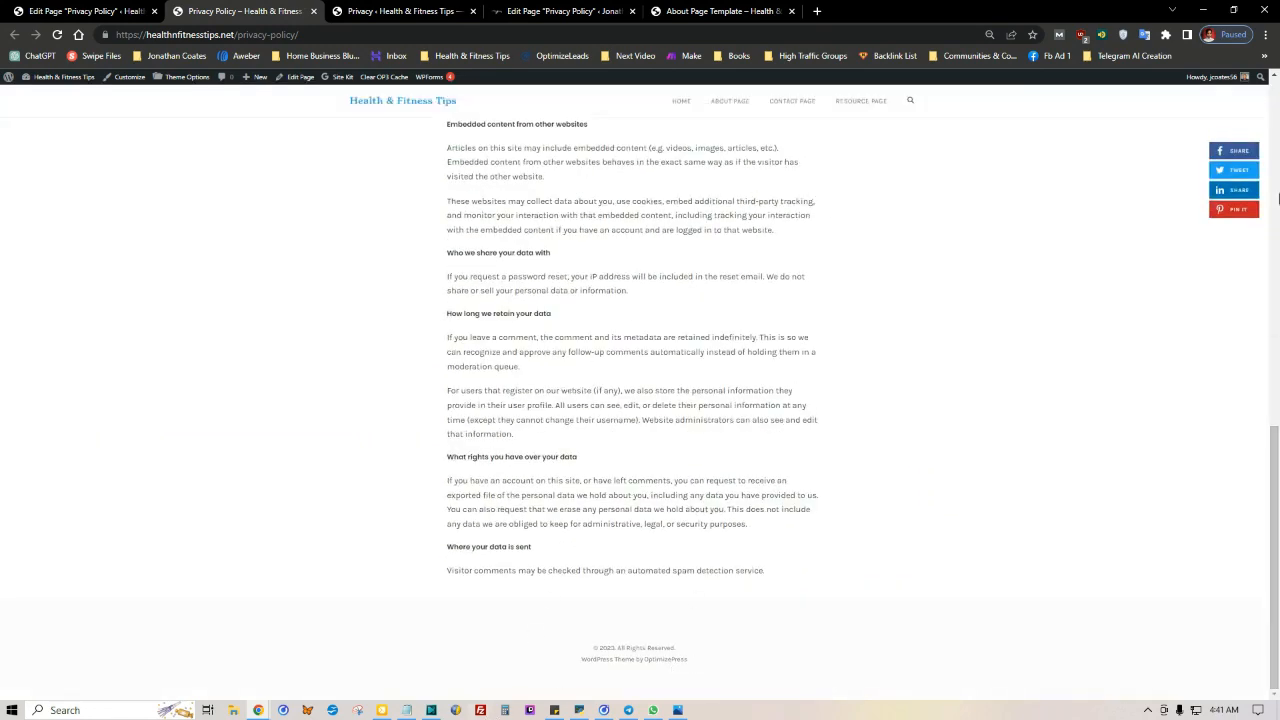
left_click_drag(1277, 557, 1279, 210)
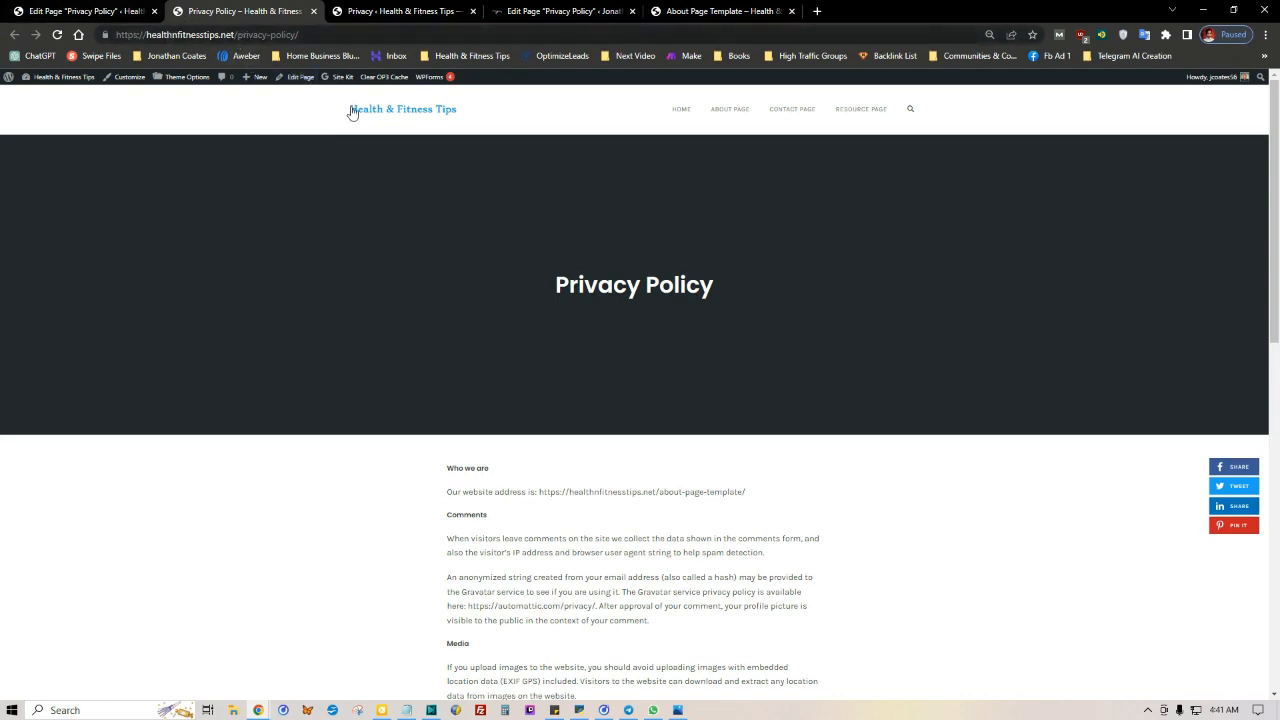
left_click(90, 10)
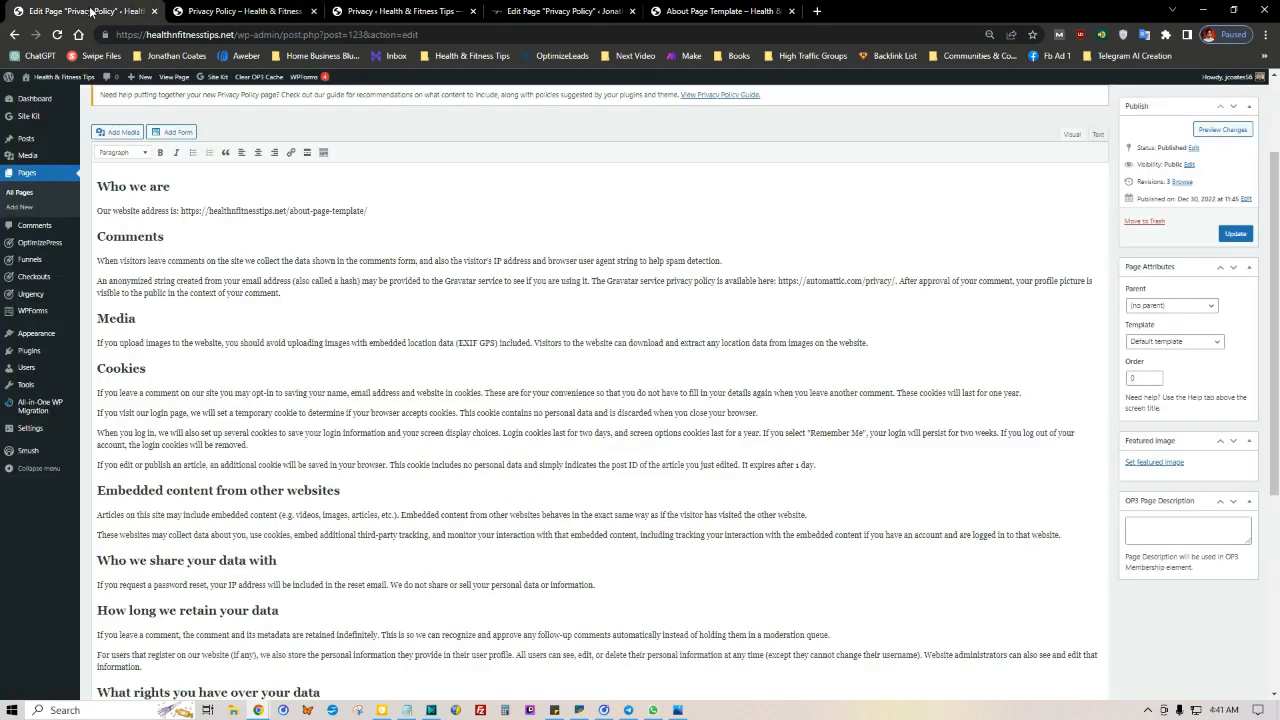